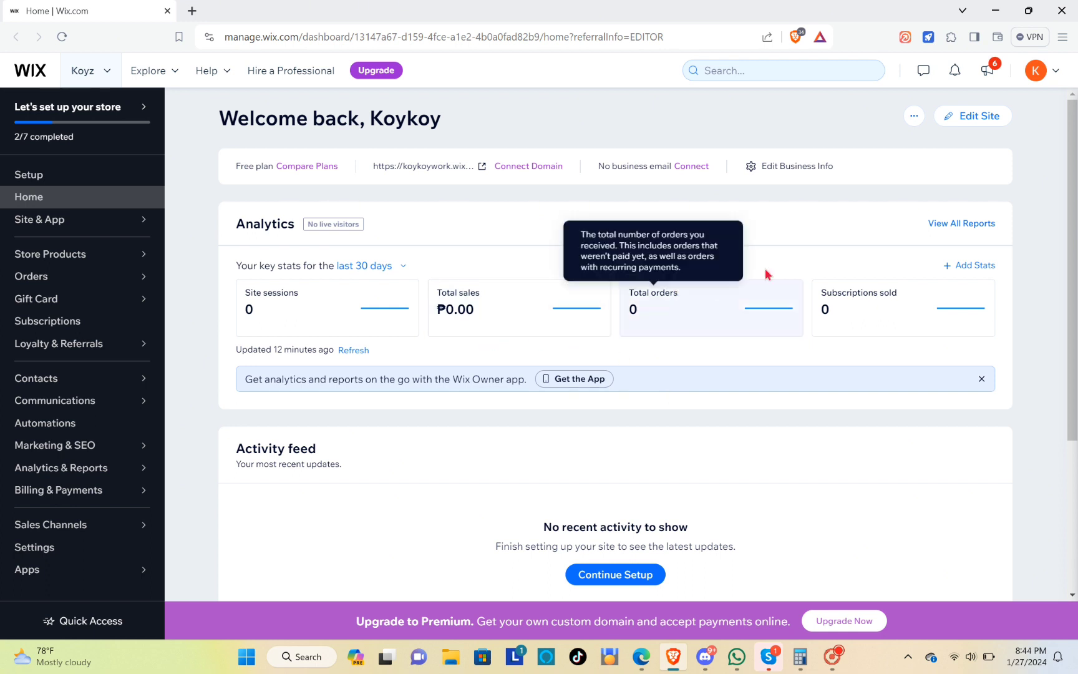
Step: Start creating a new site through the AI chat and name the site "Tour guide"
click(915, 116)
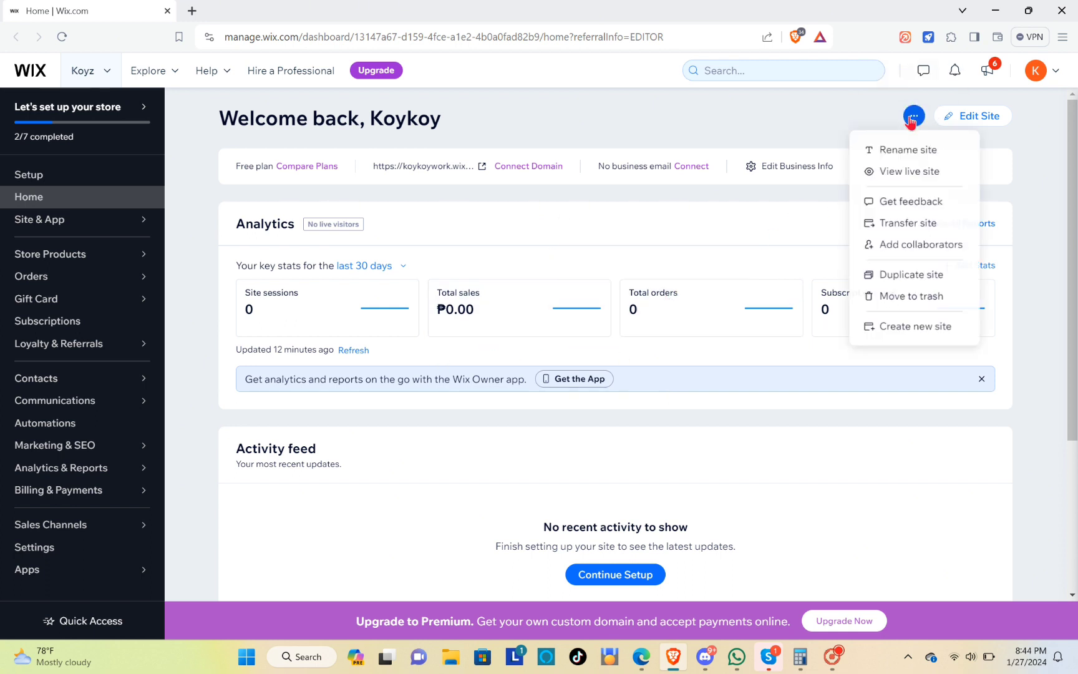
click(927, 334)
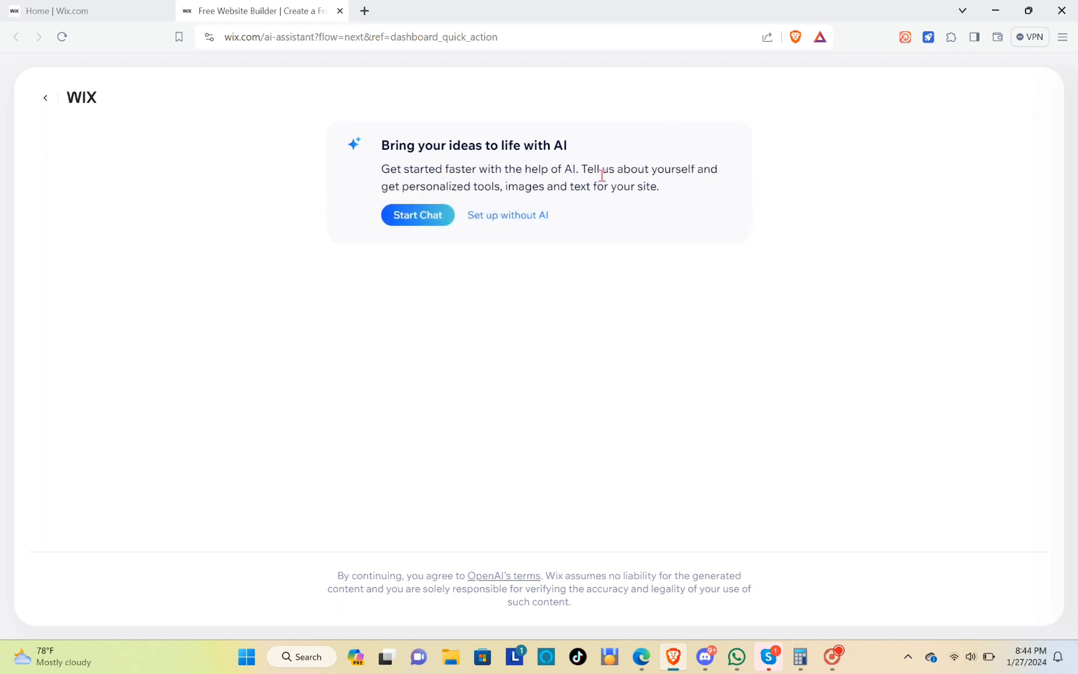
click(437, 215)
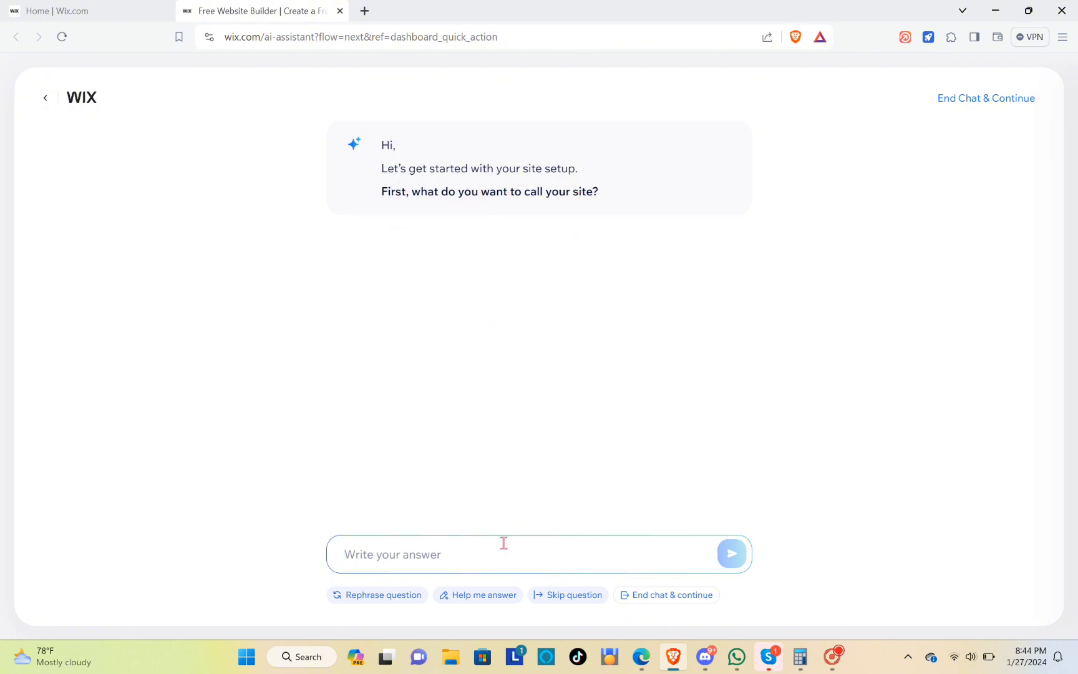
text(Tour gui)
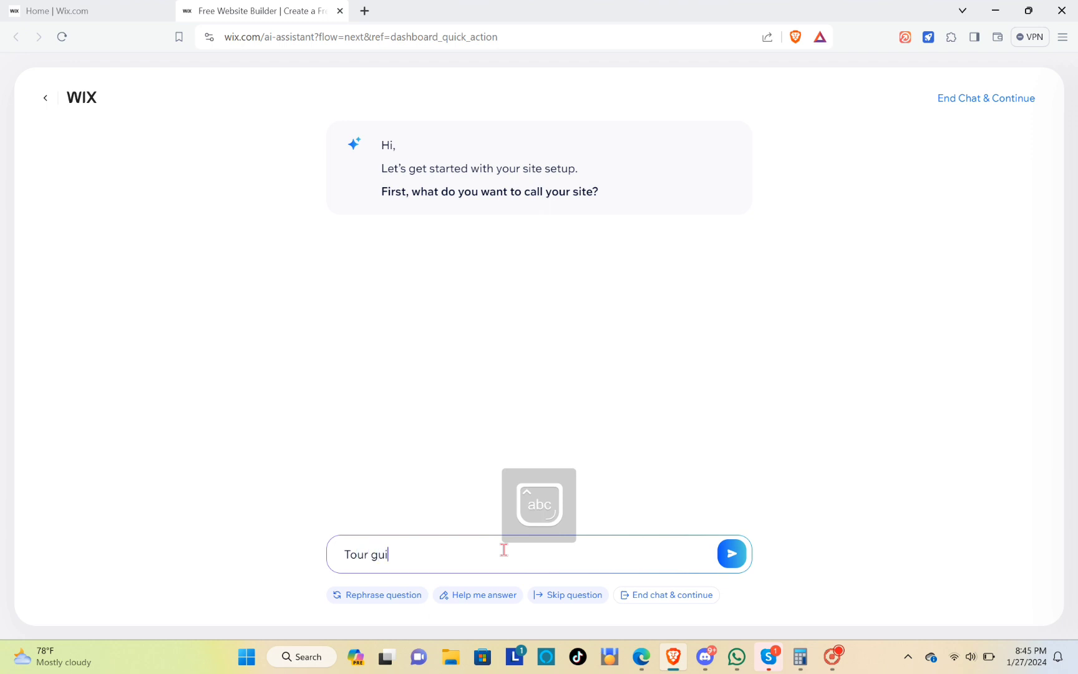
text(de)
key(Return)
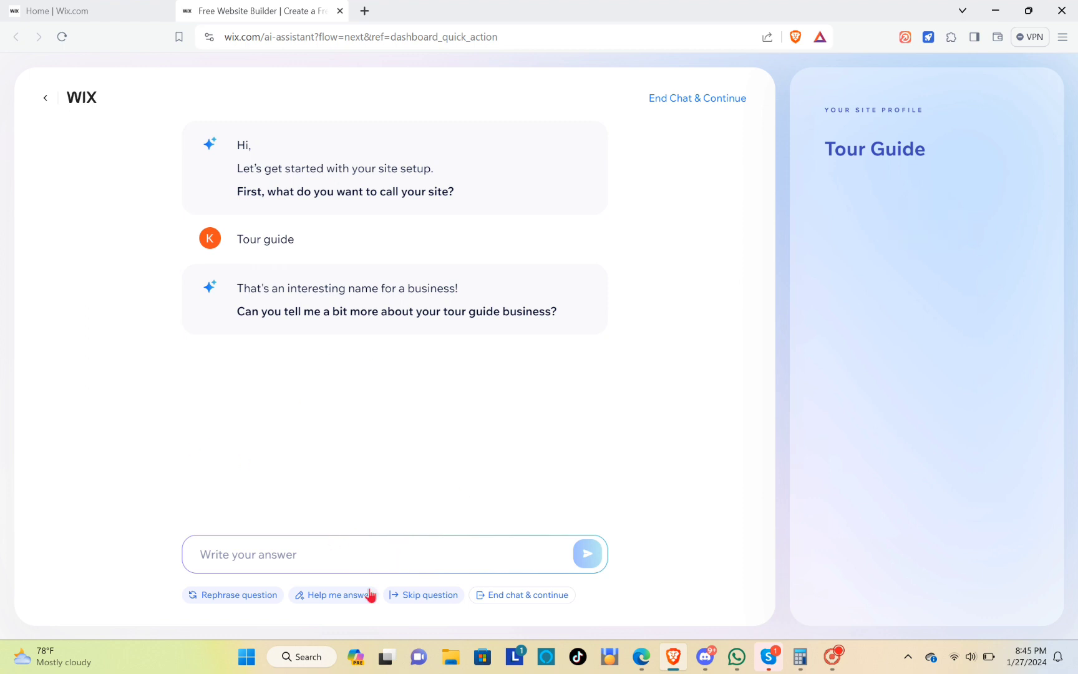
Step: Describe the tour guide business to the AI as "island activities, house to rent, night tour"
click(356, 558)
text(island activities,)
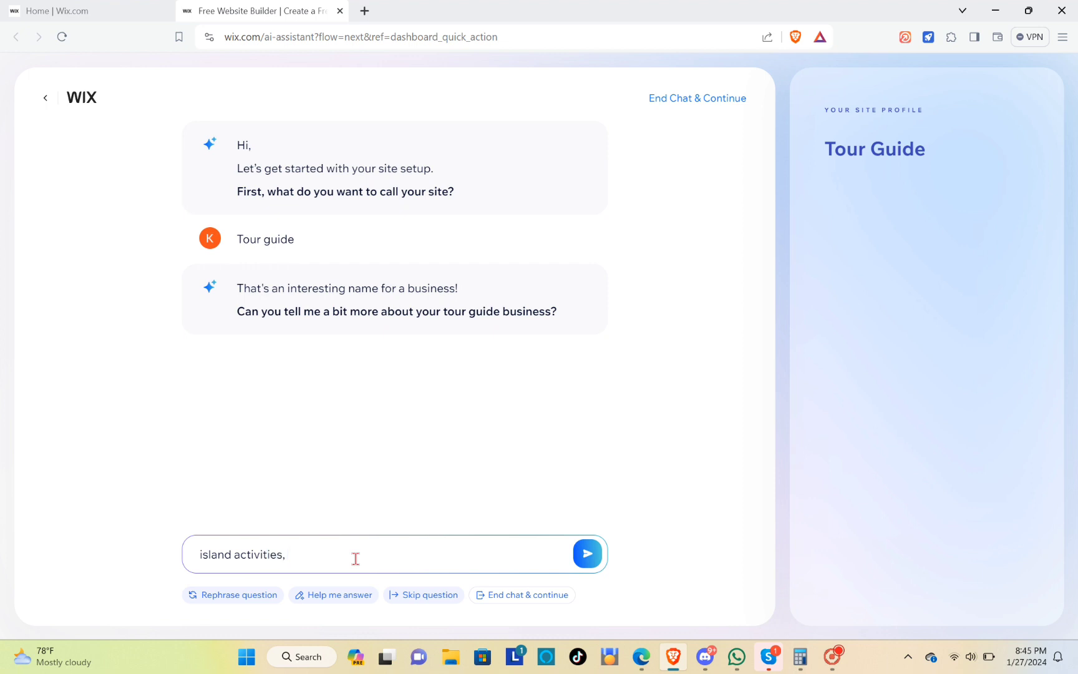
text(house)
text(to rent, night tou)
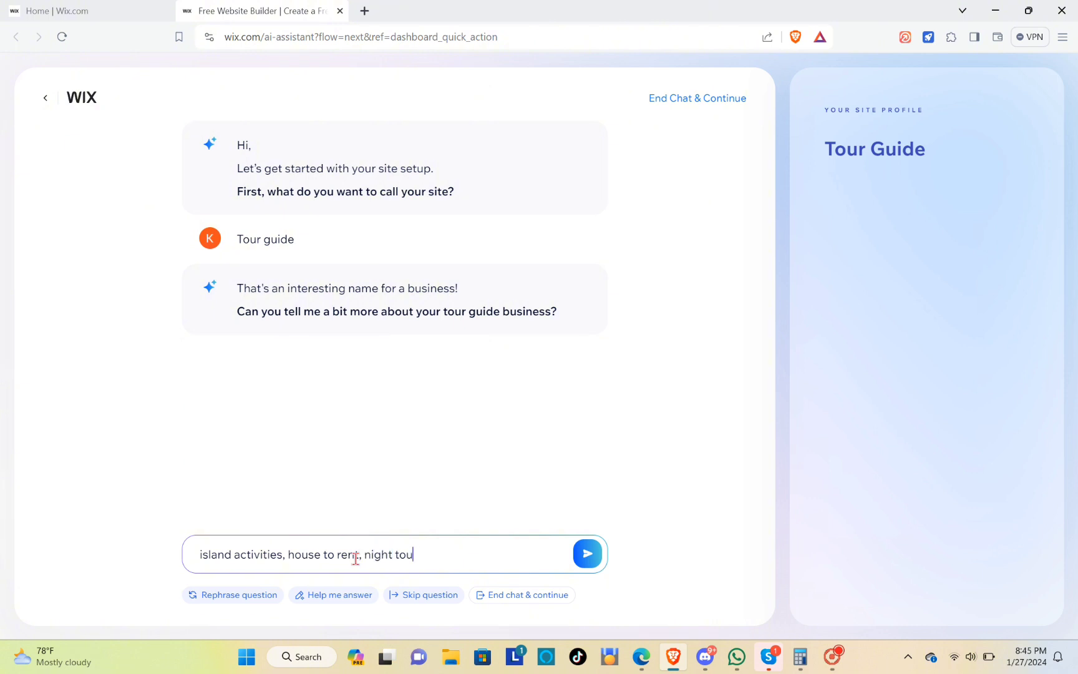
text(r)
key(Return)
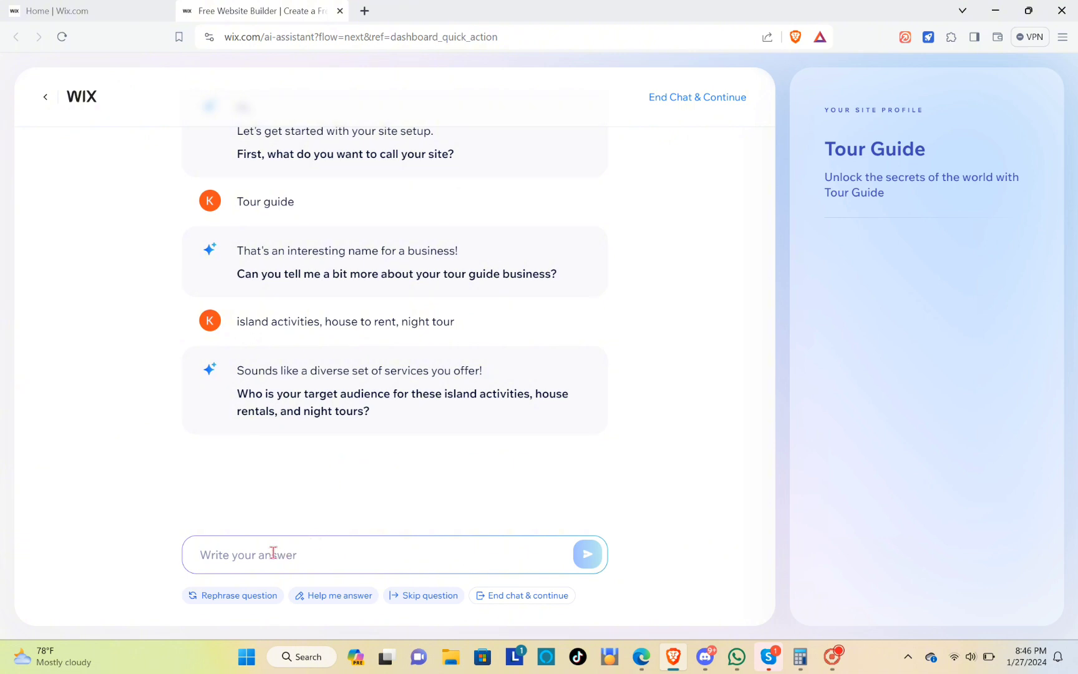
Step: Answer the target audience question with "tourists"
text(tourist)
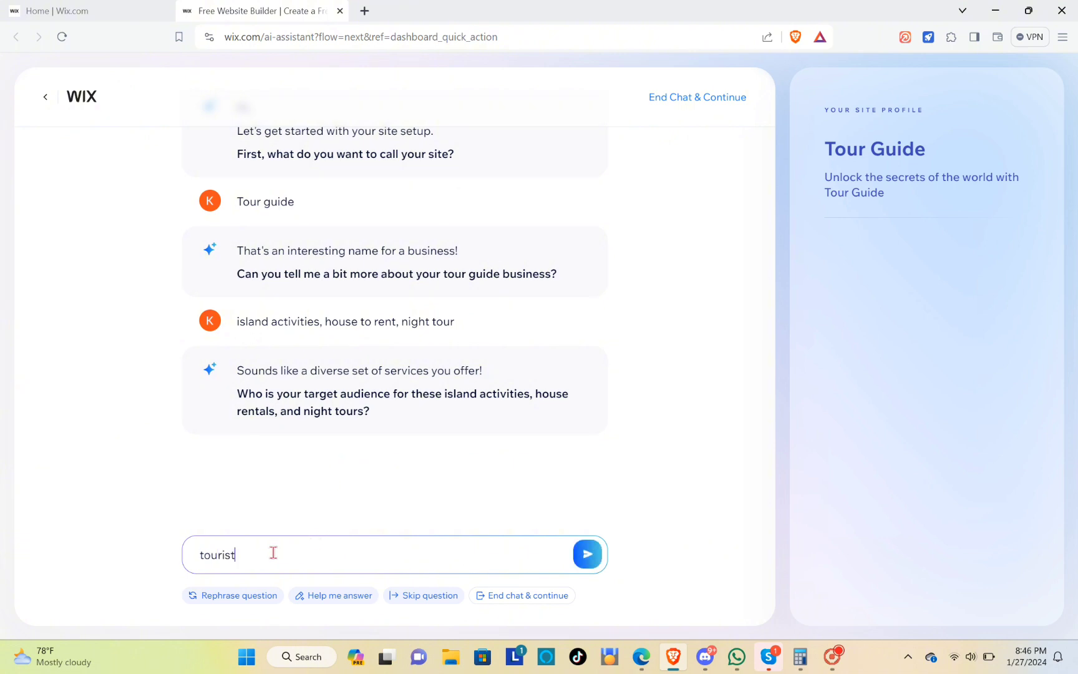
text(s)
key(Return)
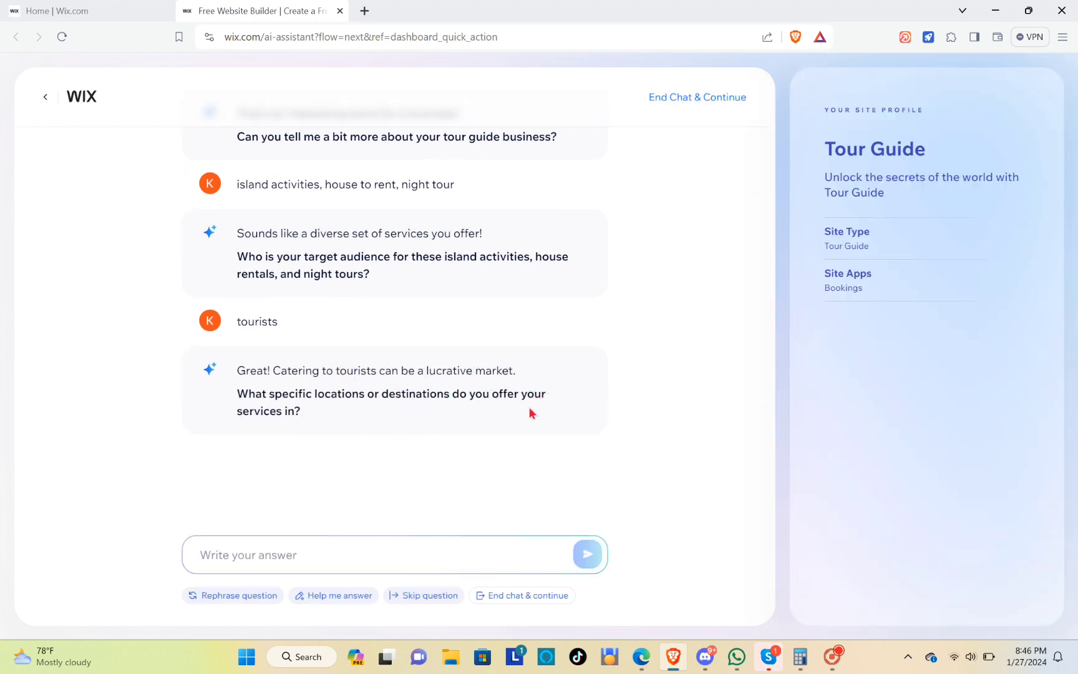
Step: Answer the service locations question with "maldives islands, philippines islands"
key(Caps_Lock)
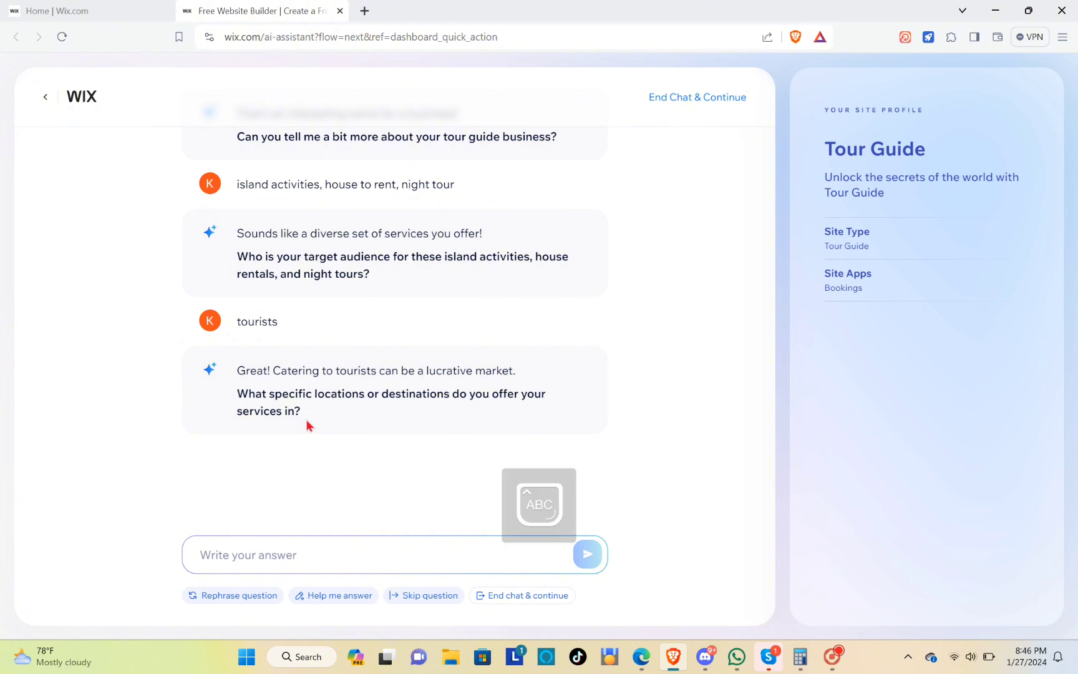
click(258, 565)
text(maldives)
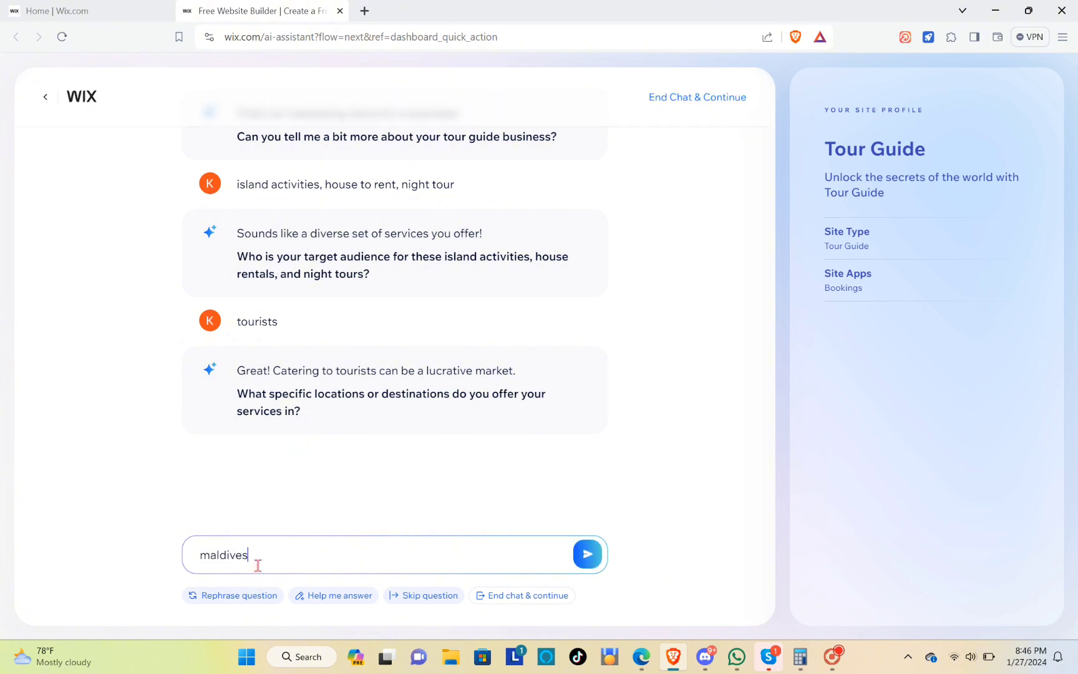
text( islands, philippines )
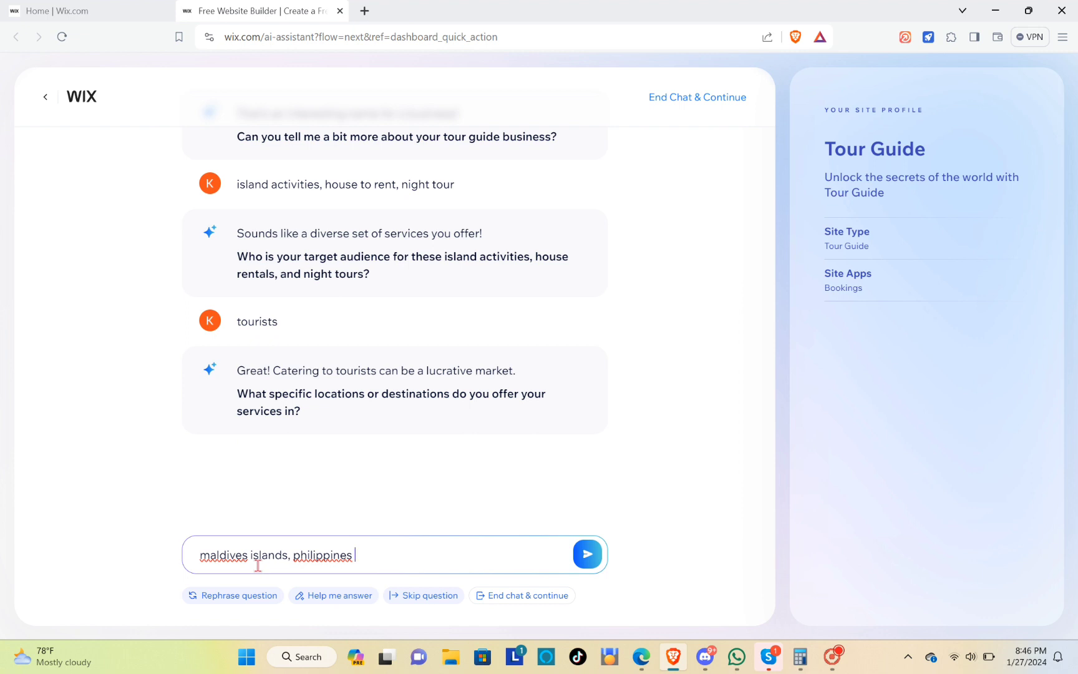
text(islands)
key(Return)
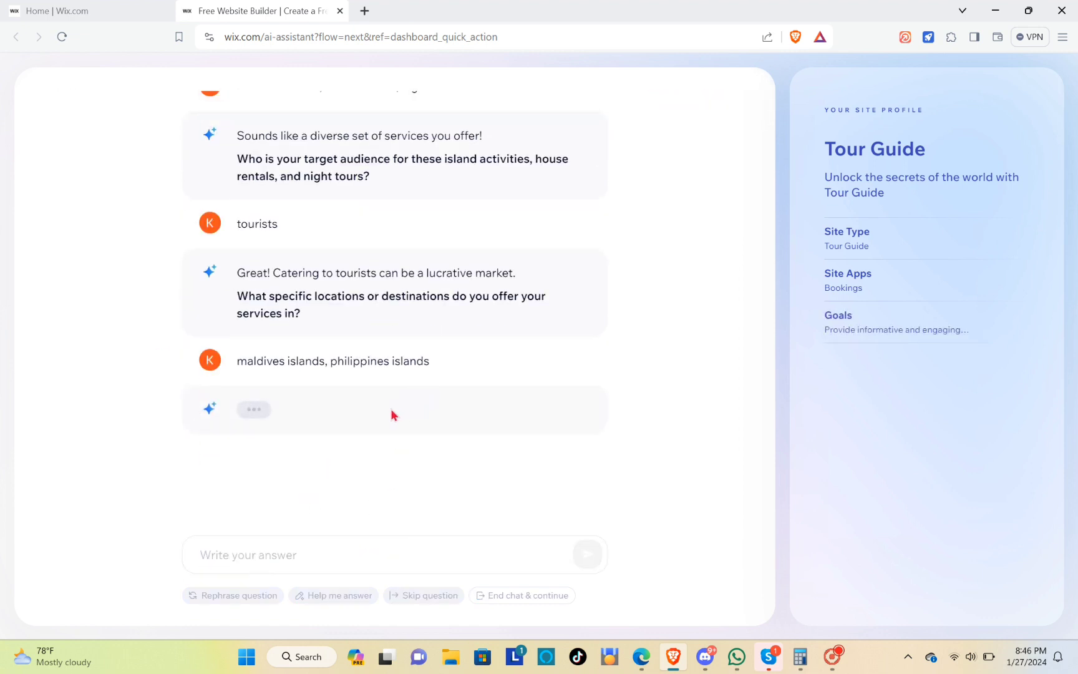
Step: Ask the AI twice for help answering the selling point questions, and continue to the new site's dashboard
mouse_move(941, 339)
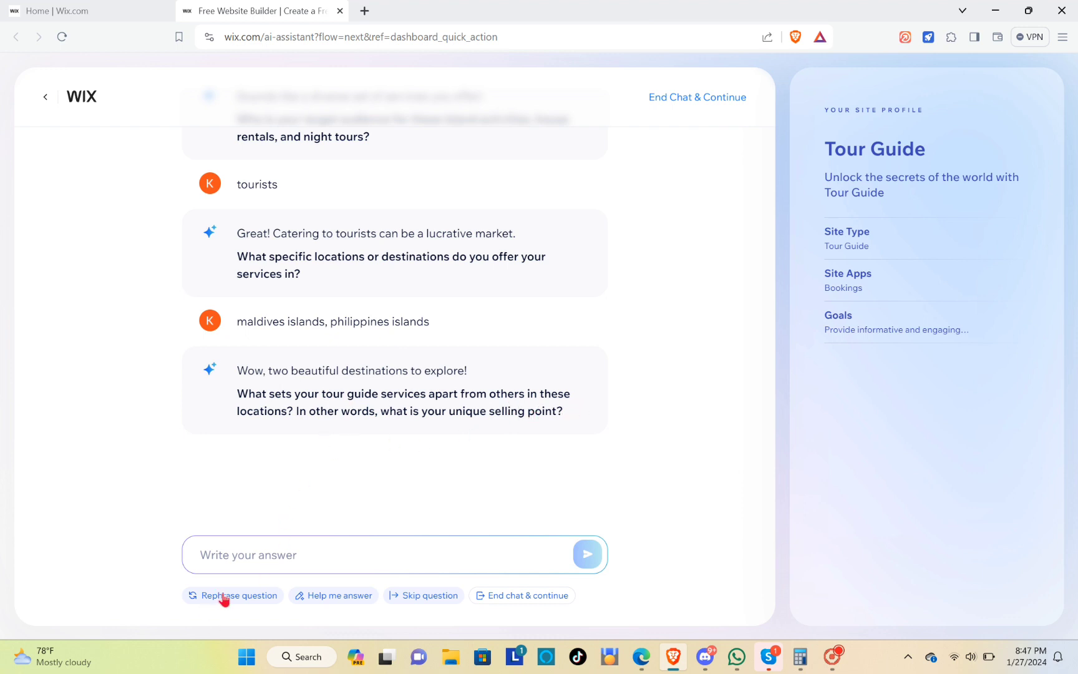
click(313, 597)
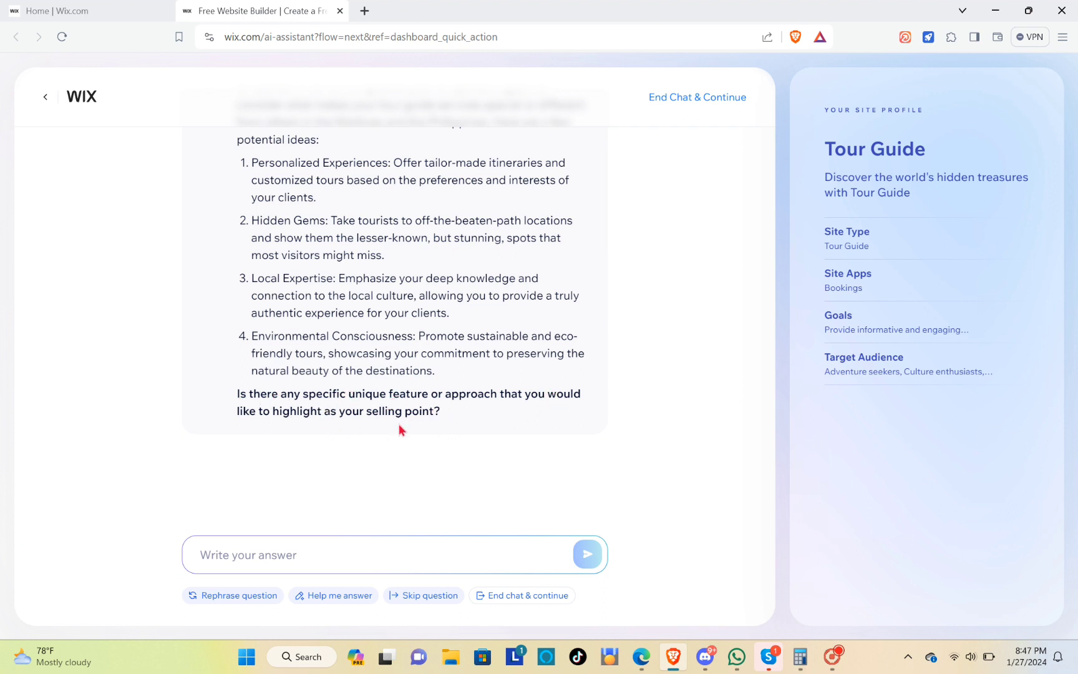
click(342, 596)
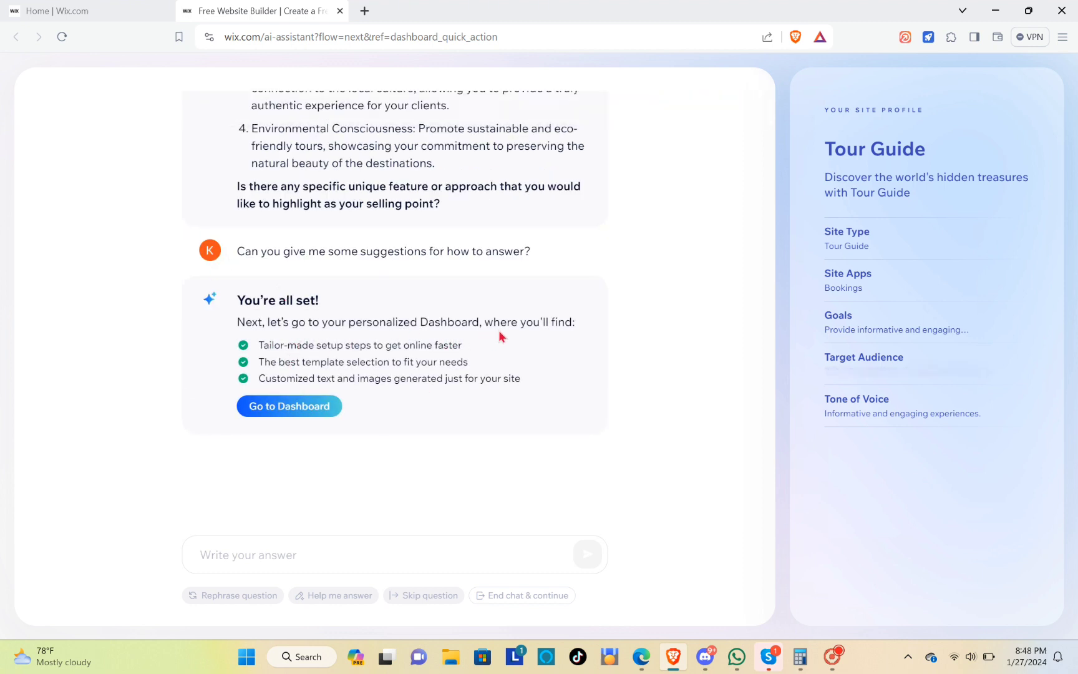
click(304, 406)
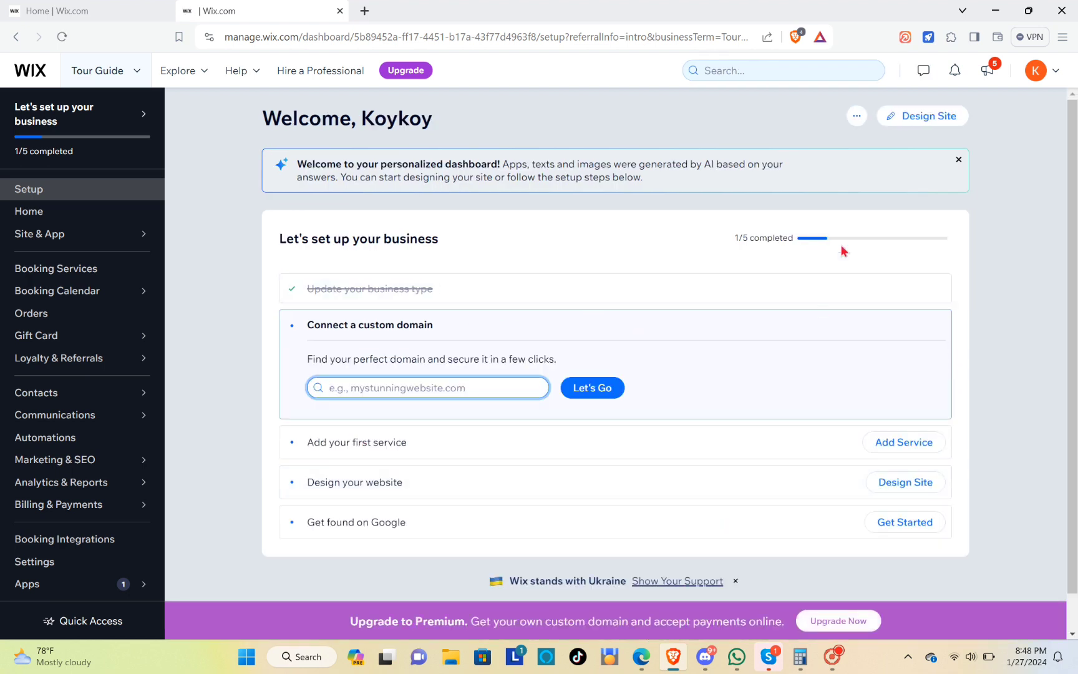
Step: Start designing the site by letting Wix create it, and accept the business info with the name Tour Guide
click(930, 122)
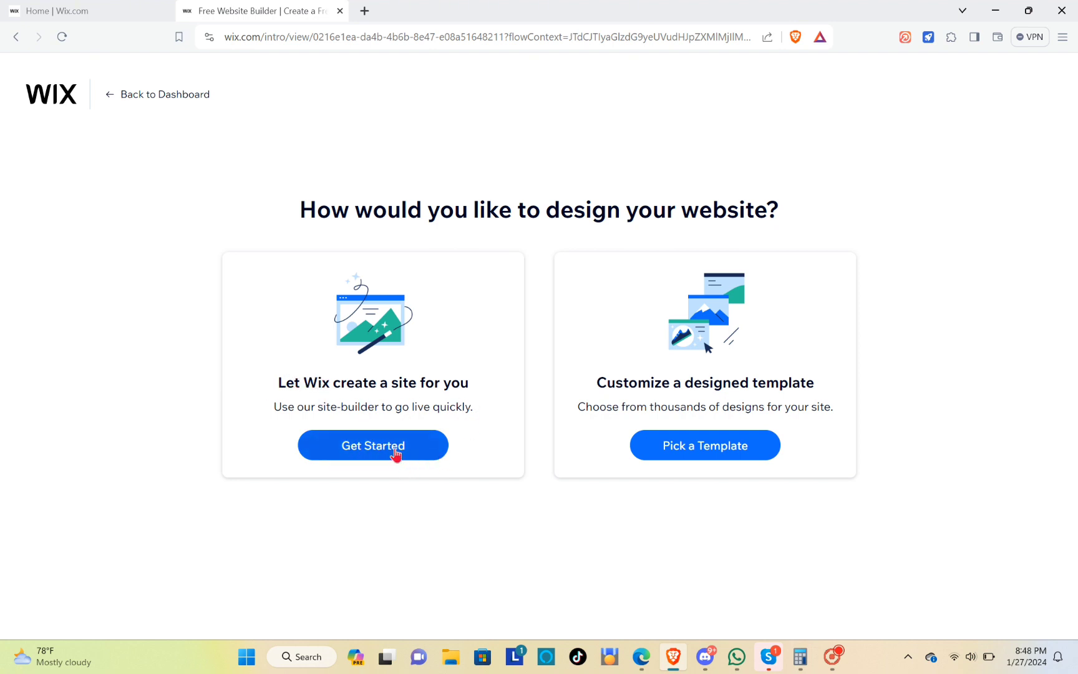
click(440, 450)
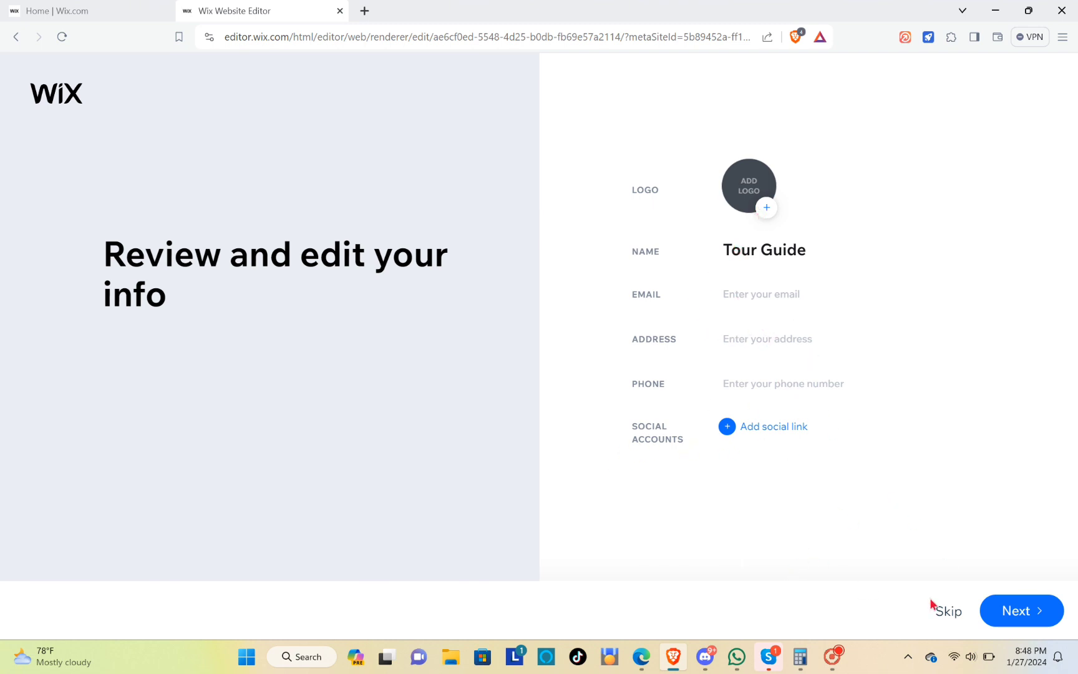
click(1002, 621)
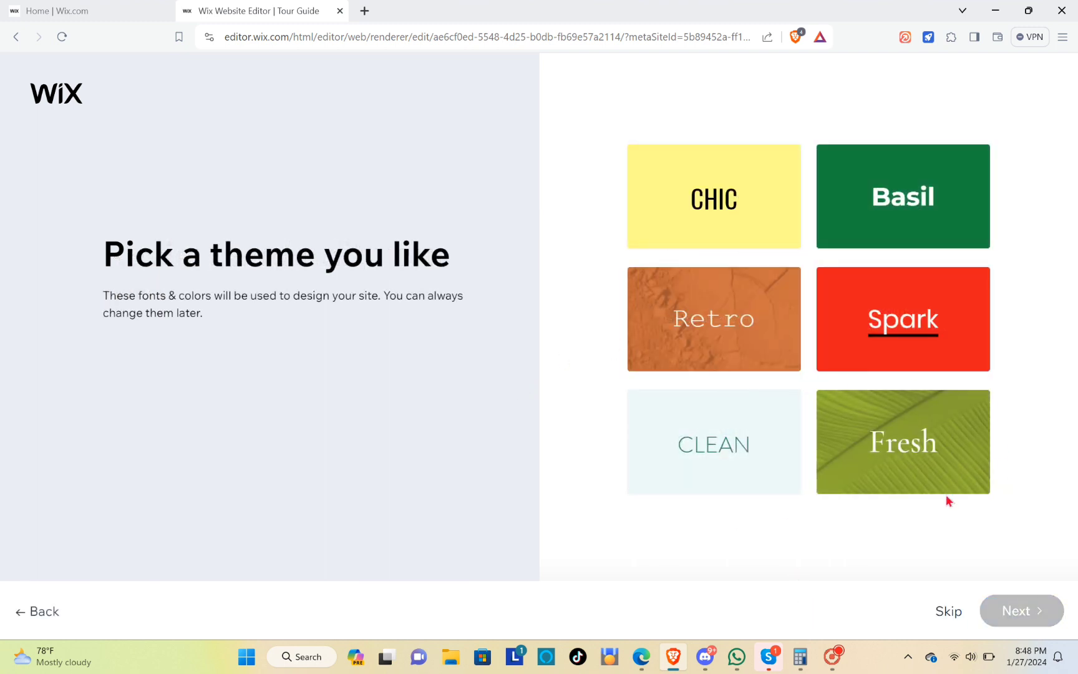
Step: Apply the Fresh theme and choose the homepage design with the blue train, "Find New Adventures with Tour Guide"
click(893, 443)
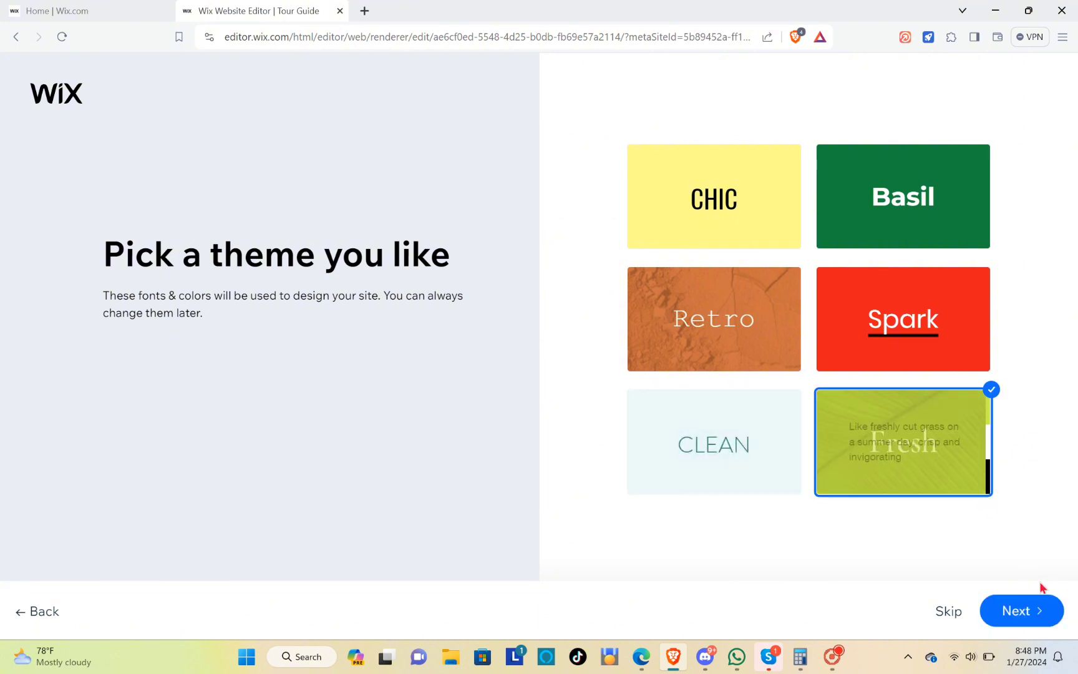
click(1023, 610)
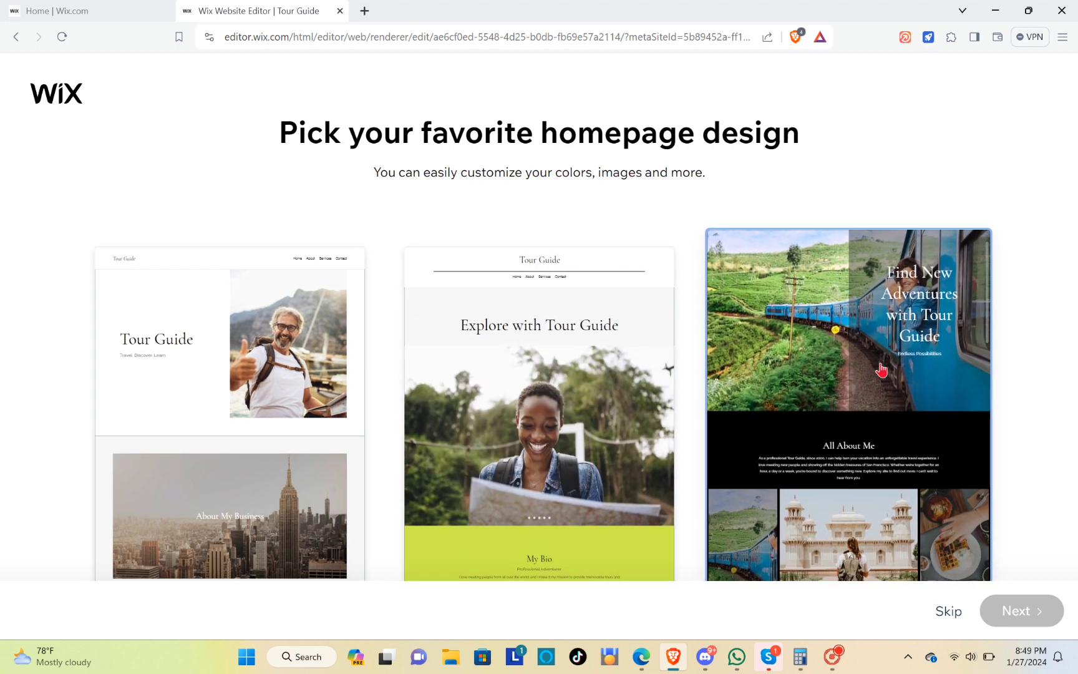
click(882, 370)
click(1023, 610)
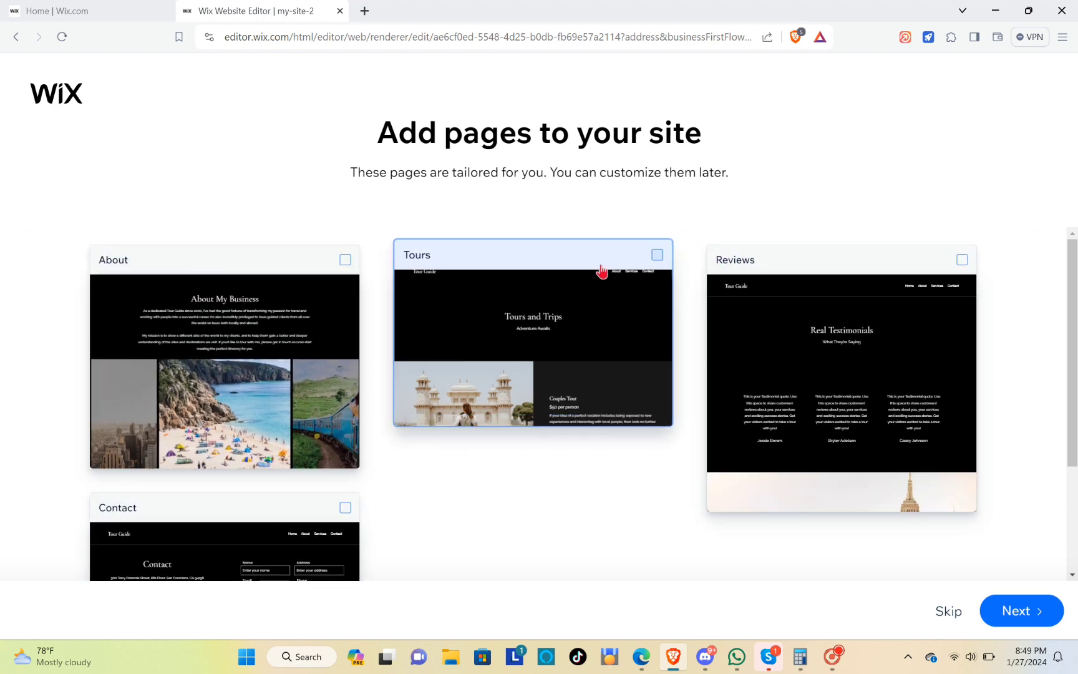
Step: Add the Tours, About and Contact pages to the site
click(654, 260)
click(347, 255)
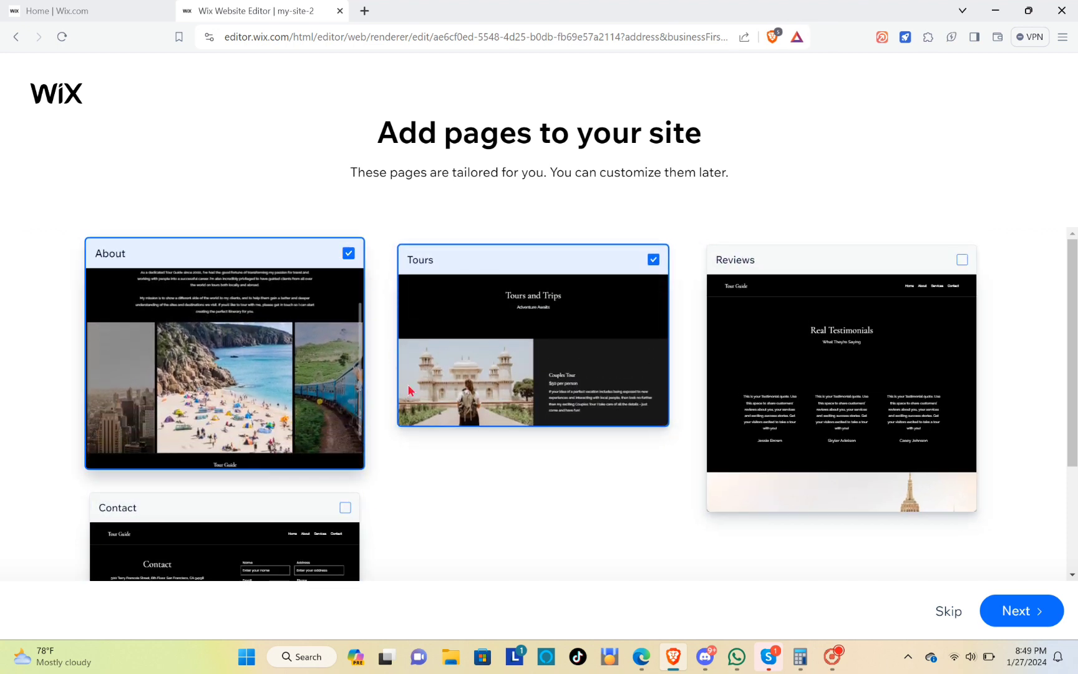
click(345, 508)
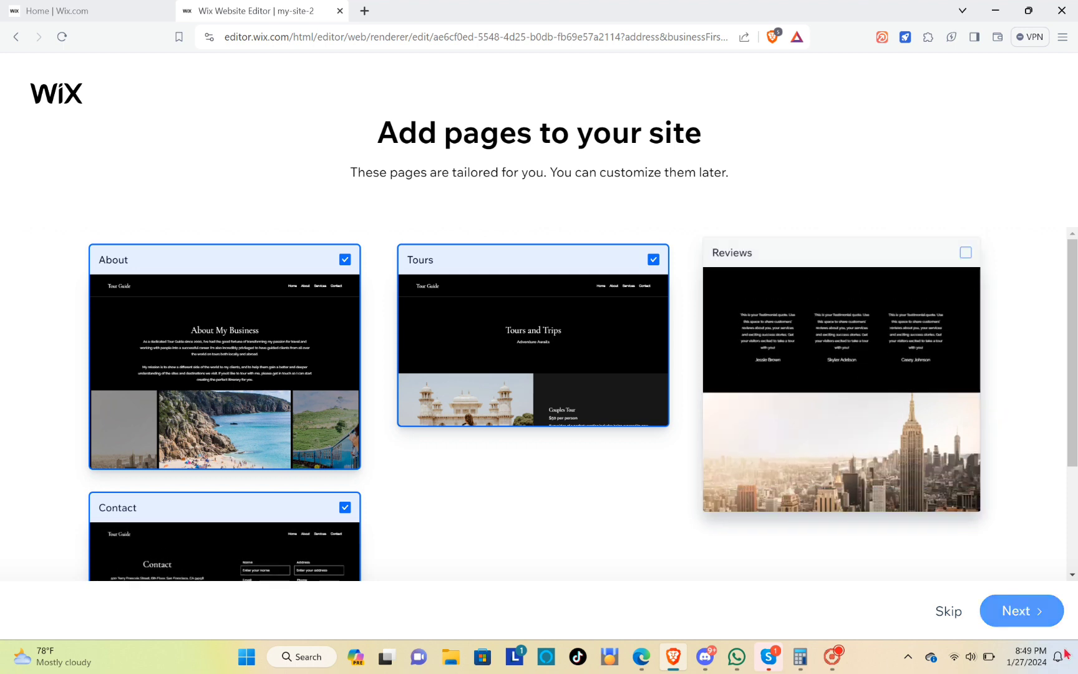
click(1019, 621)
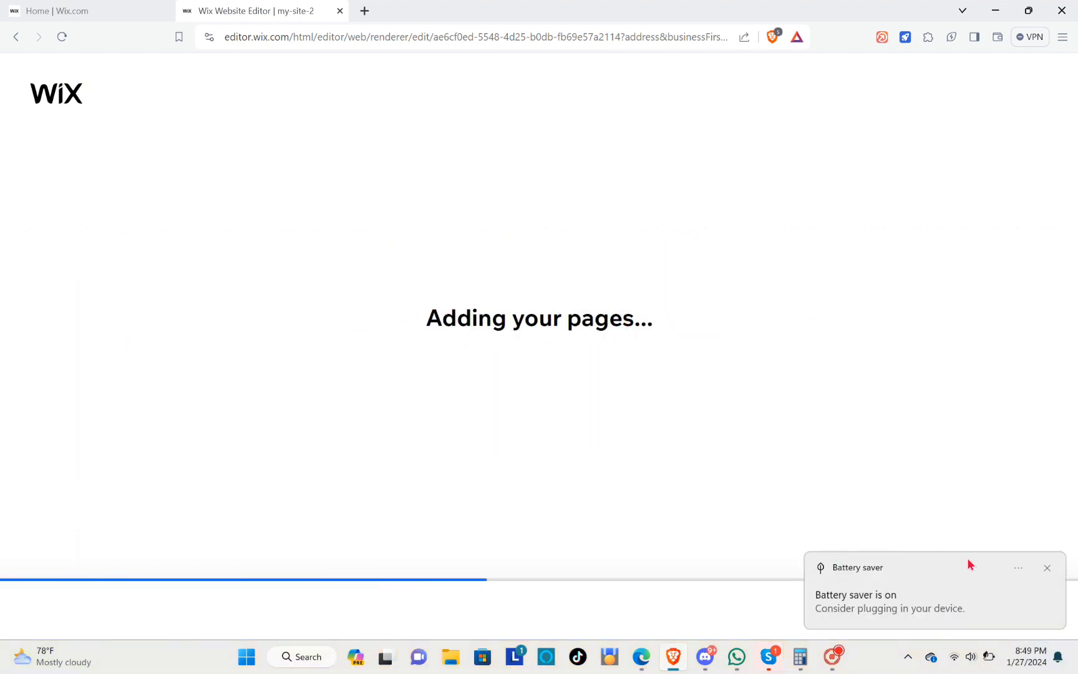
click(1048, 570)
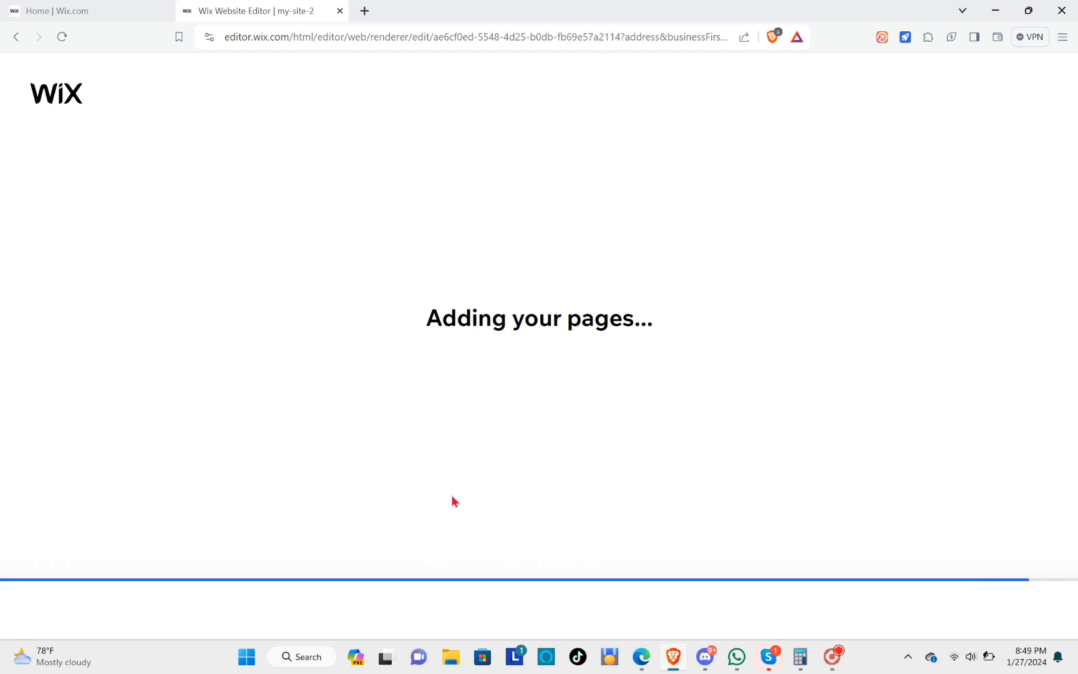
right_click(452, 499)
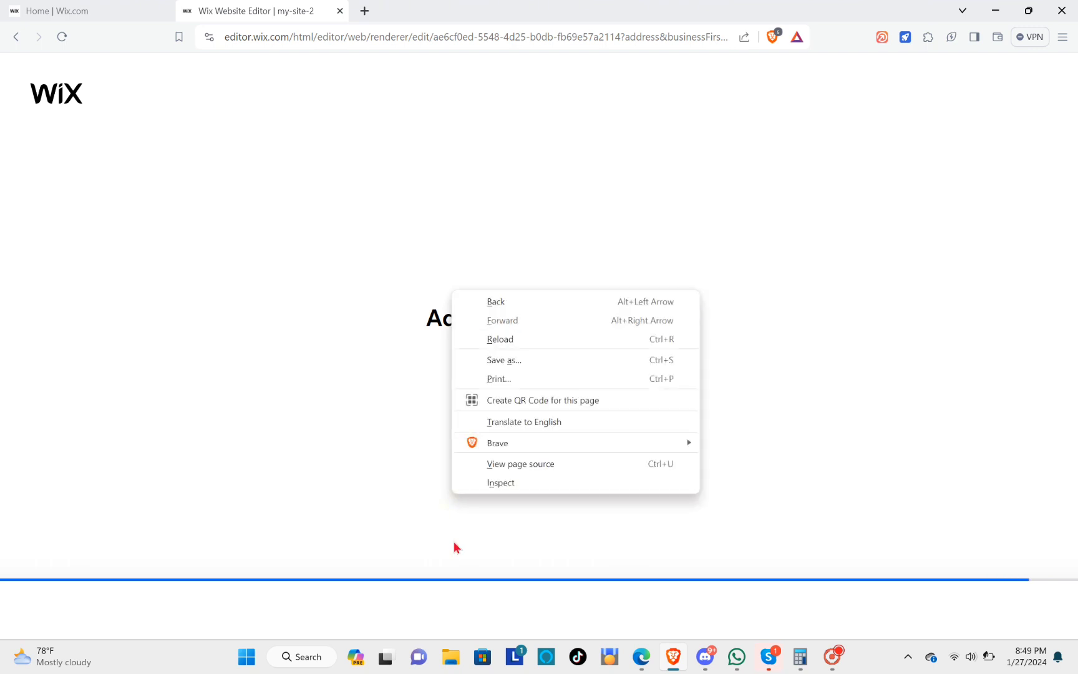
click(970, 217)
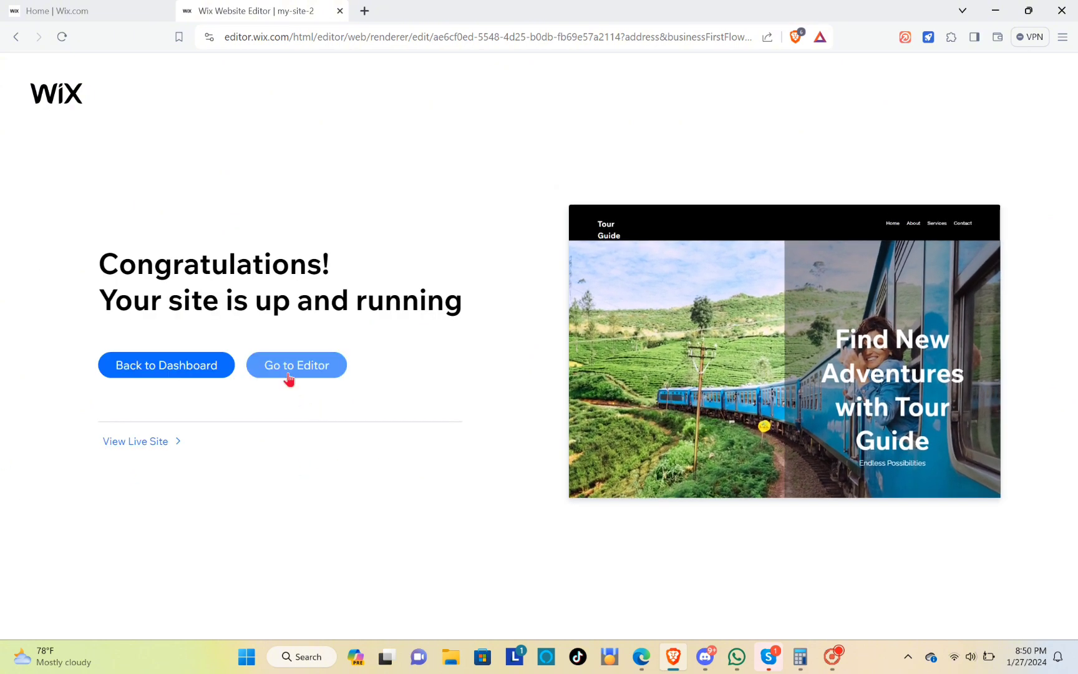
Step: Open the finished site in the editor and look over the home page
click(288, 373)
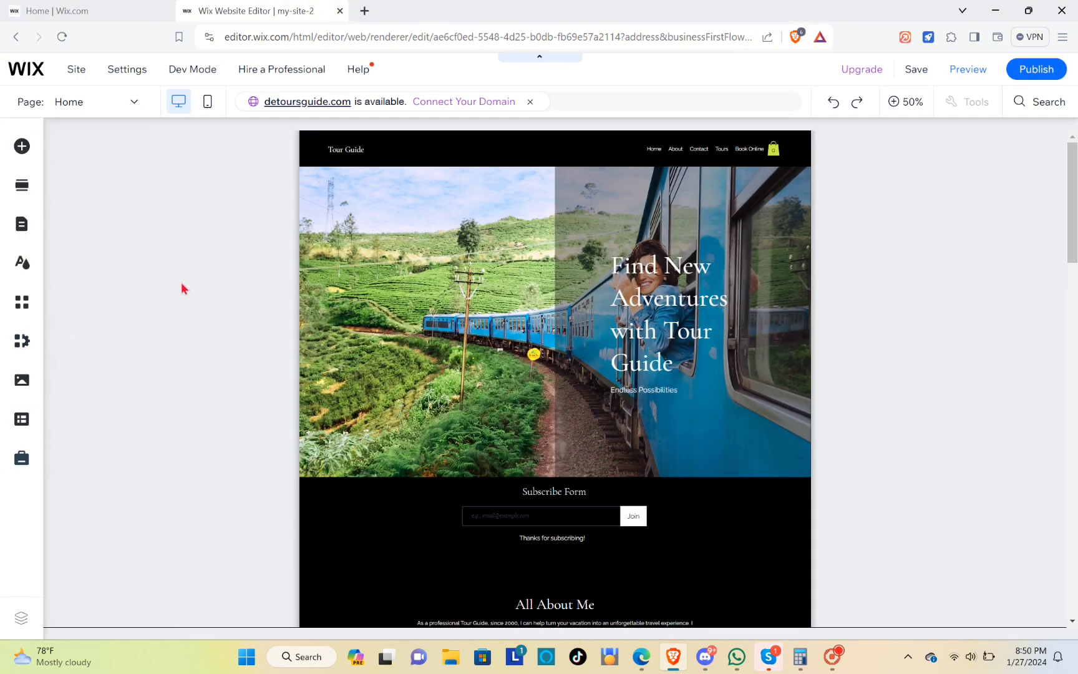
scroll(528, 349, down, 10)
scroll(480, 407, up, 10)
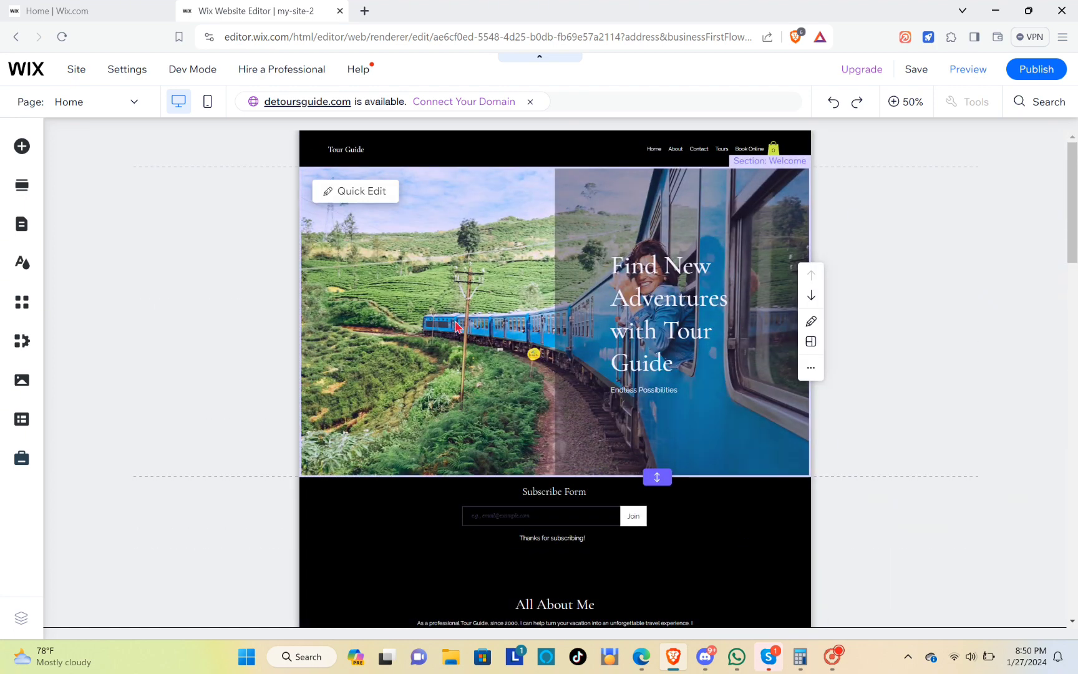
Step: Open the Welcome section for quick editing and look through the available strip backgrounds
click(436, 349)
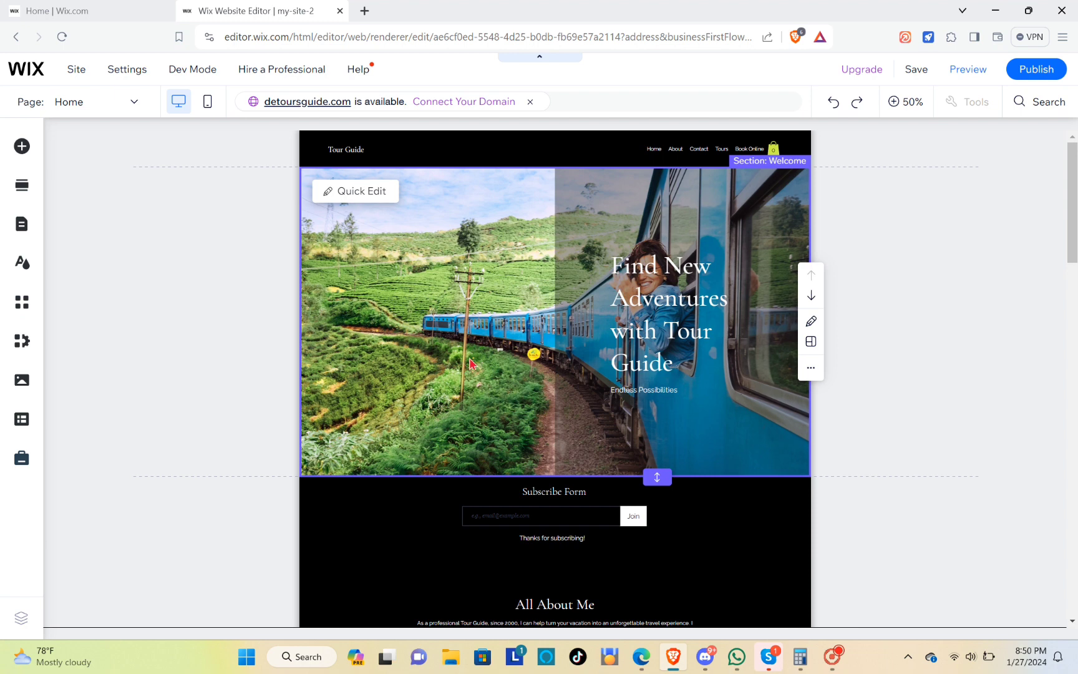
click(811, 322)
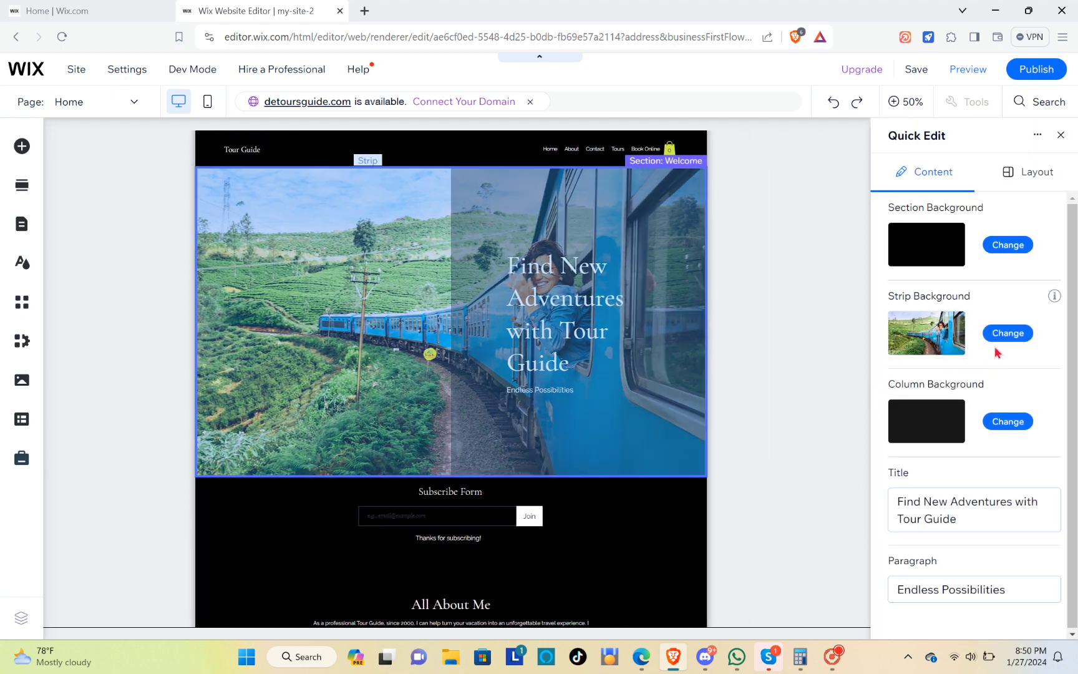
click(1013, 336)
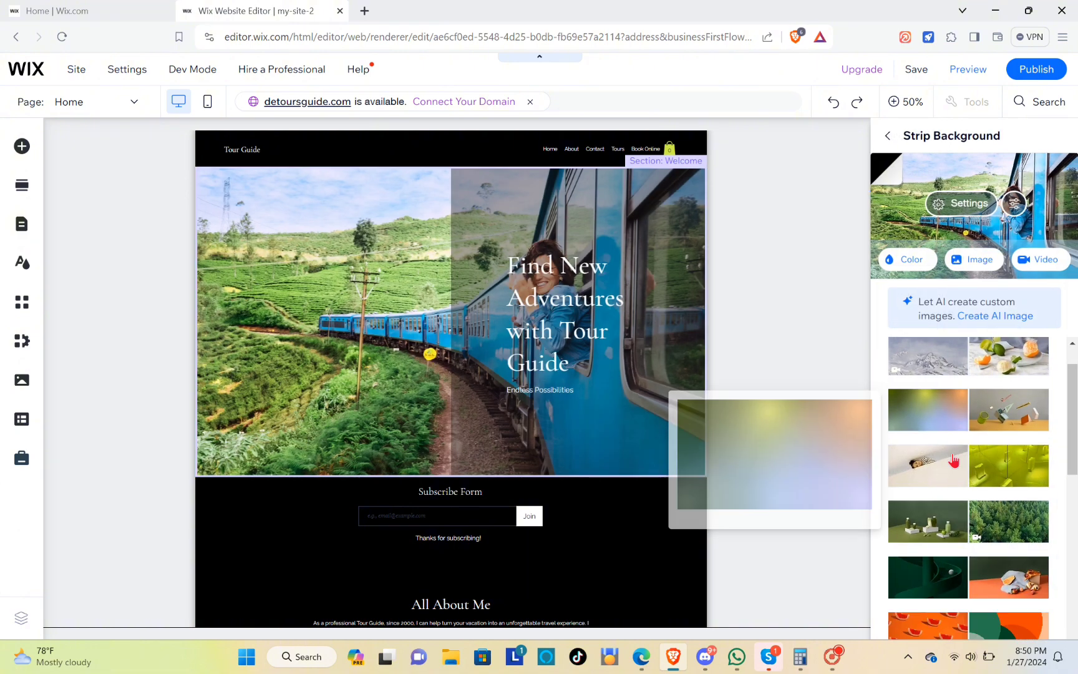
scroll(969, 493, down, 5)
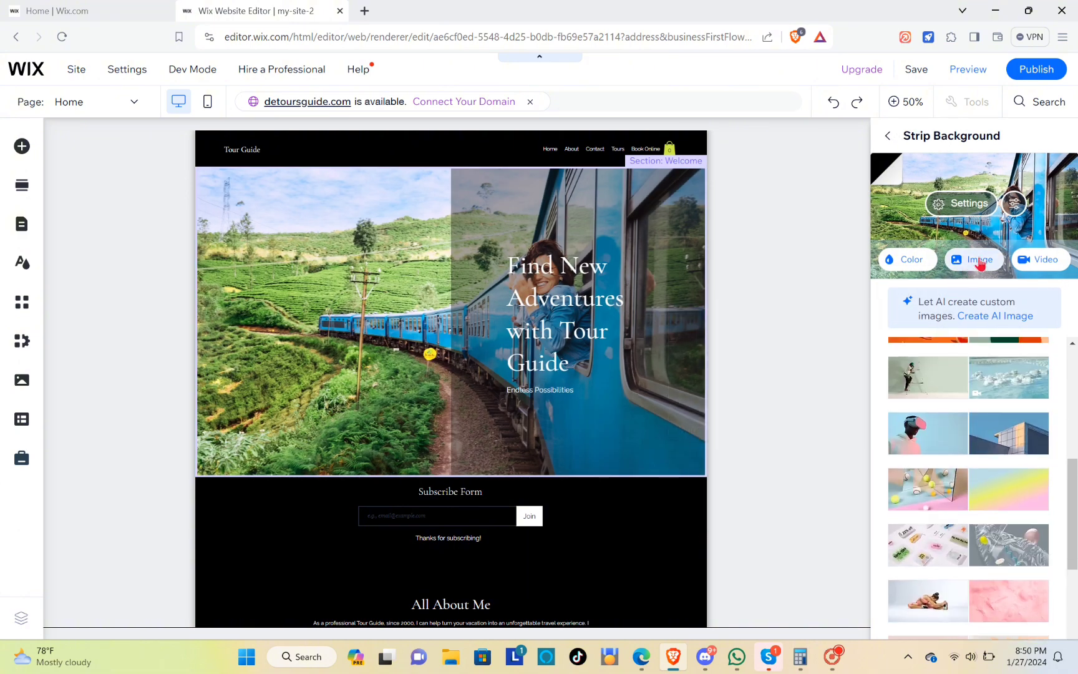
scroll(1002, 436, down, 5)
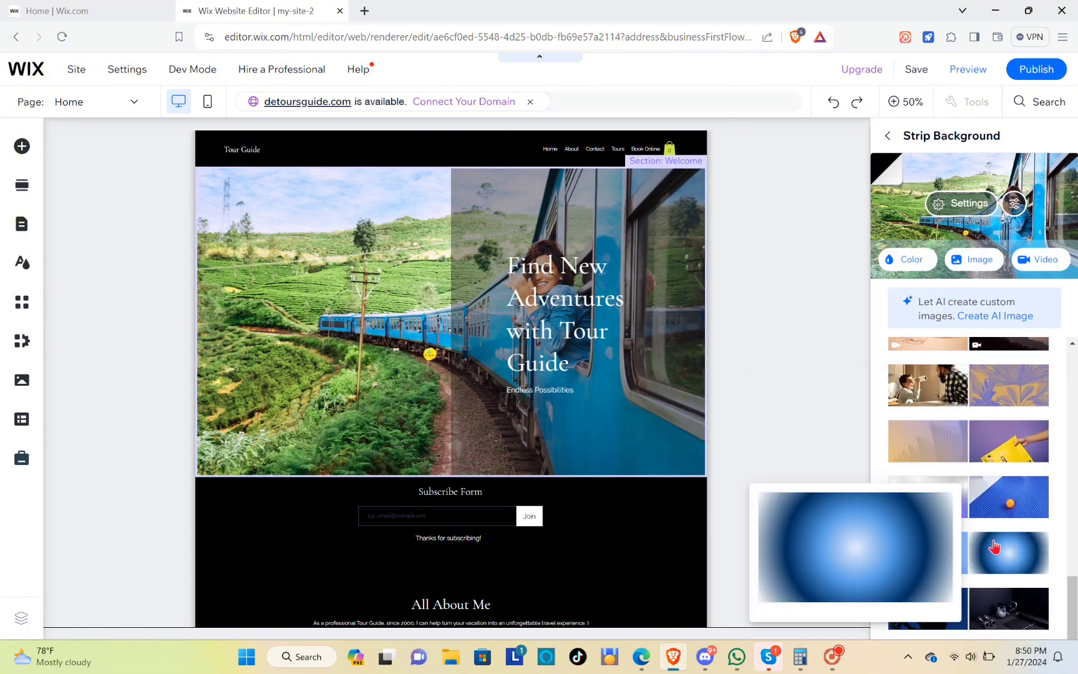
scroll(995, 546, up, 10)
click(836, 382)
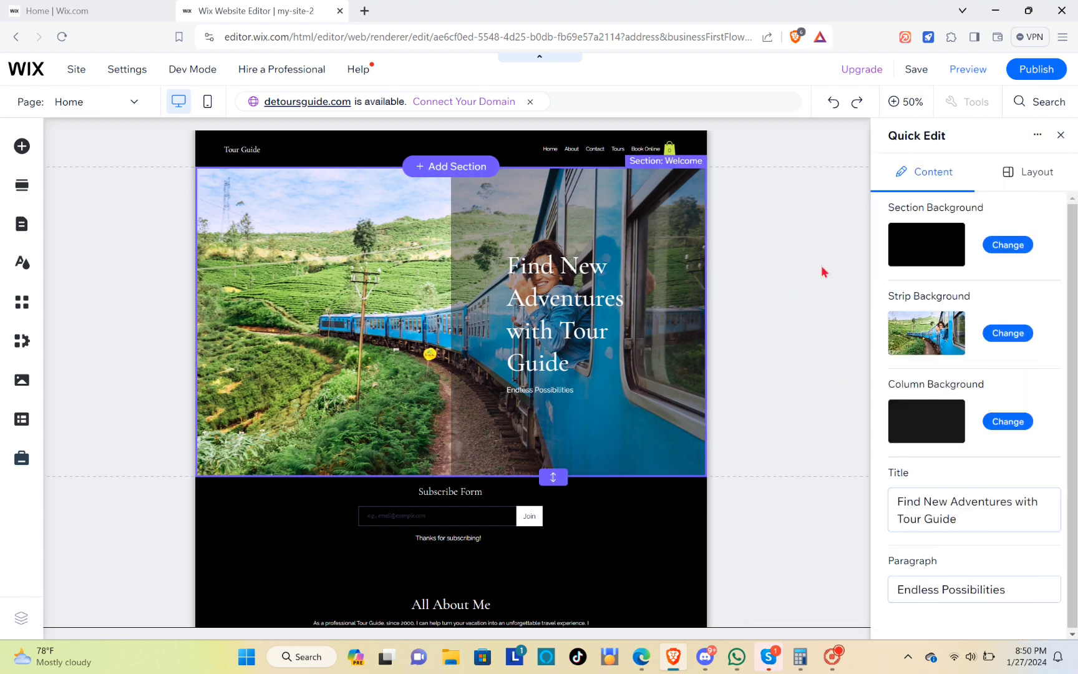
Step: Set the Welcome section's background to a new custom blue, #2B90CF
click(1004, 246)
click(907, 260)
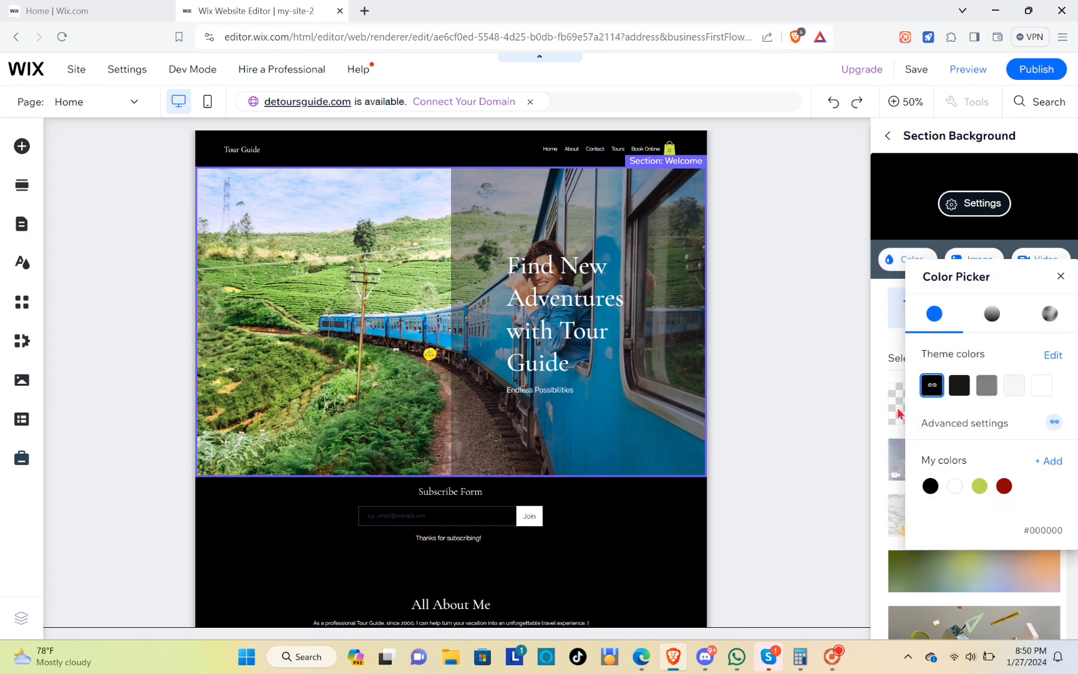
click(1050, 463)
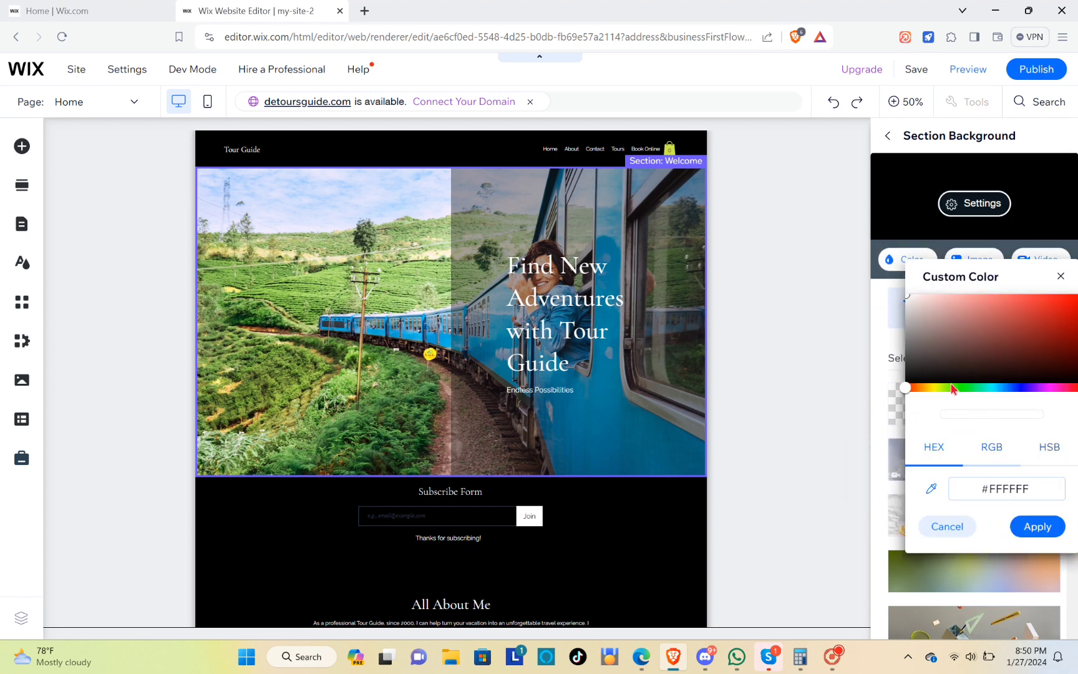
drag(963, 392, 1008, 395)
click(1046, 317)
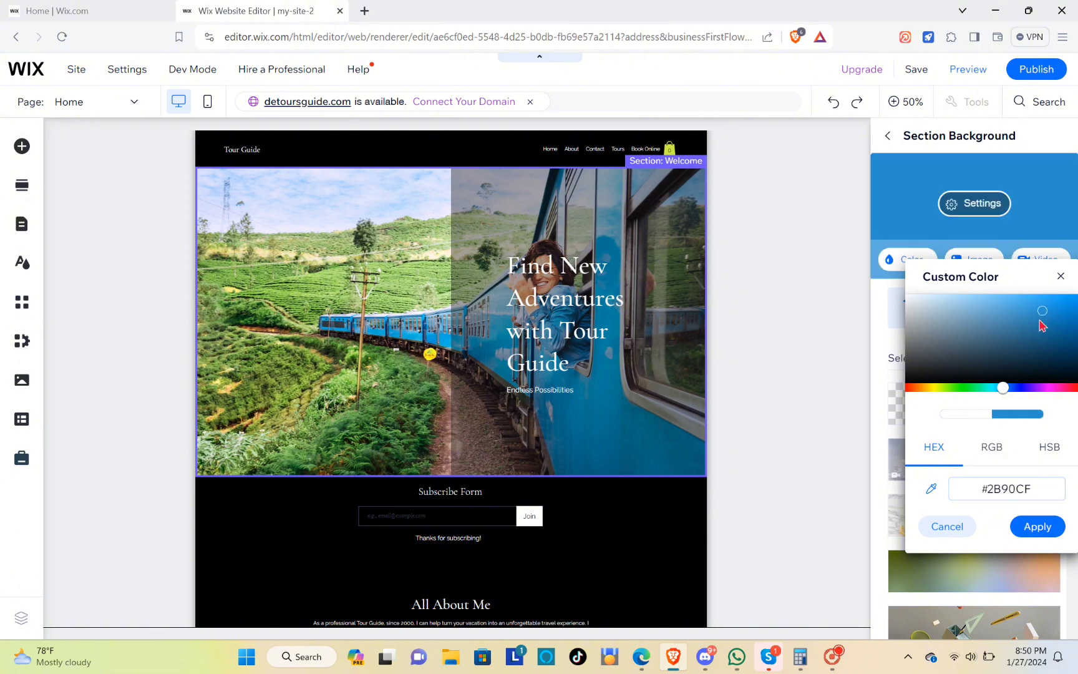
click(1058, 531)
click(1061, 277)
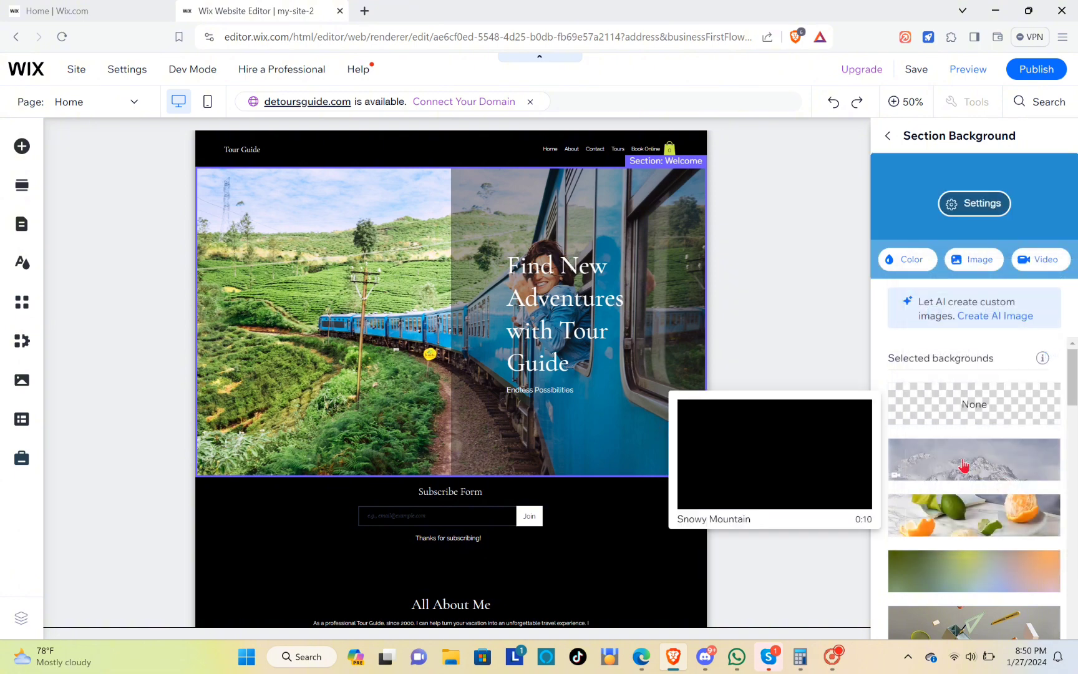
click(889, 137)
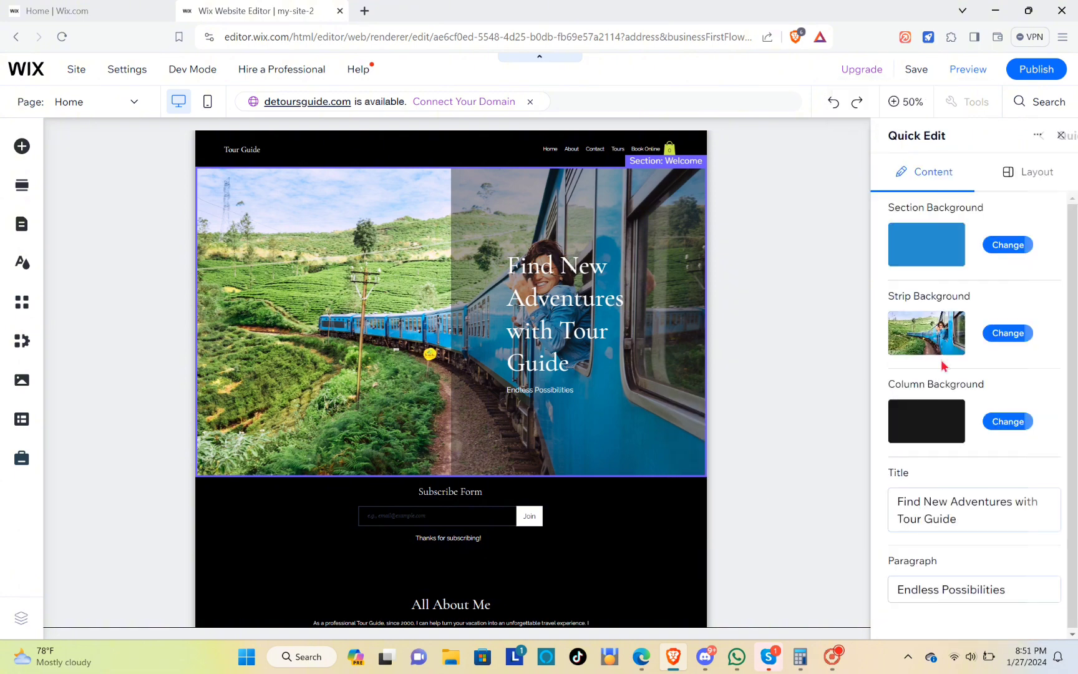
Step: Set the Welcome section's column background to the solid dark theme color #191919
click(1007, 421)
click(906, 259)
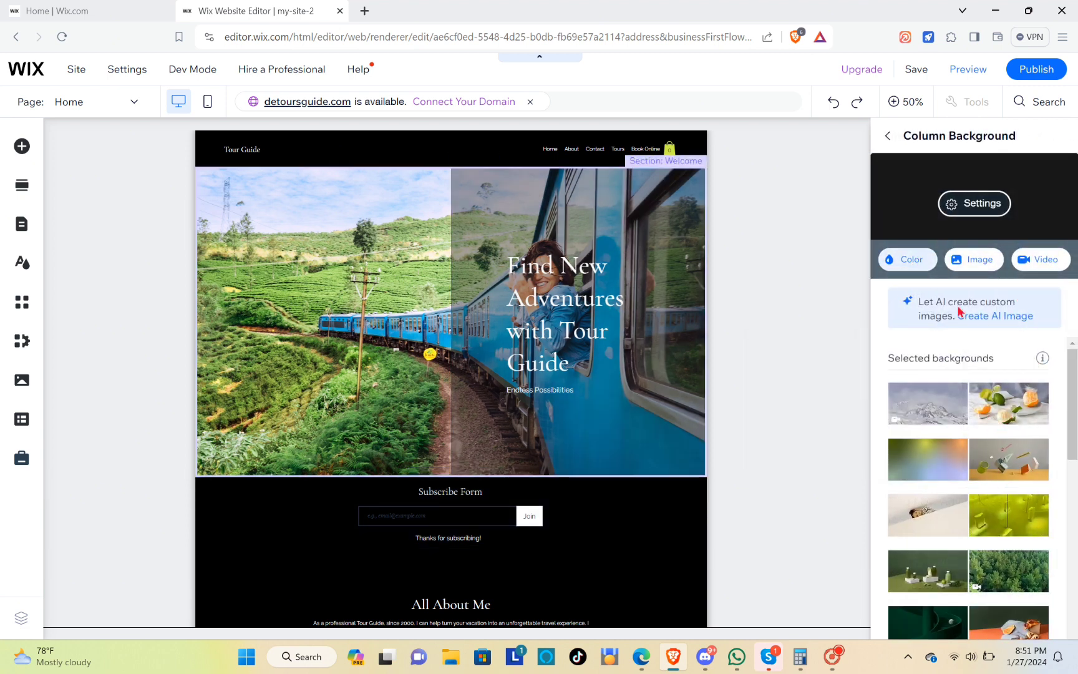
click(1030, 482)
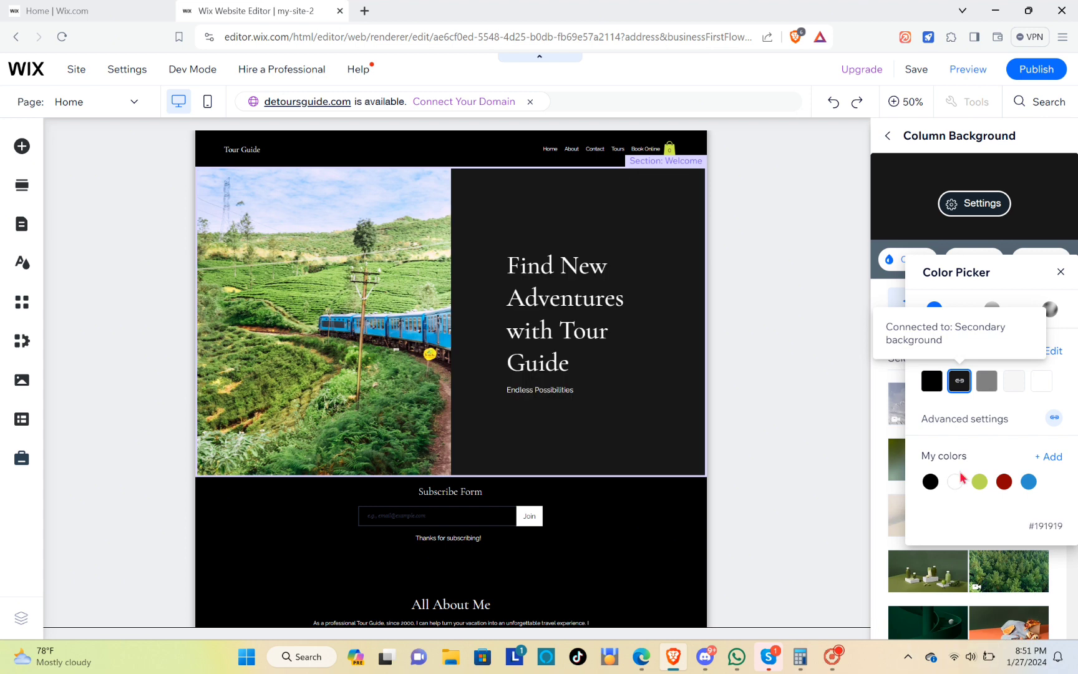
click(1061, 271)
click(698, 379)
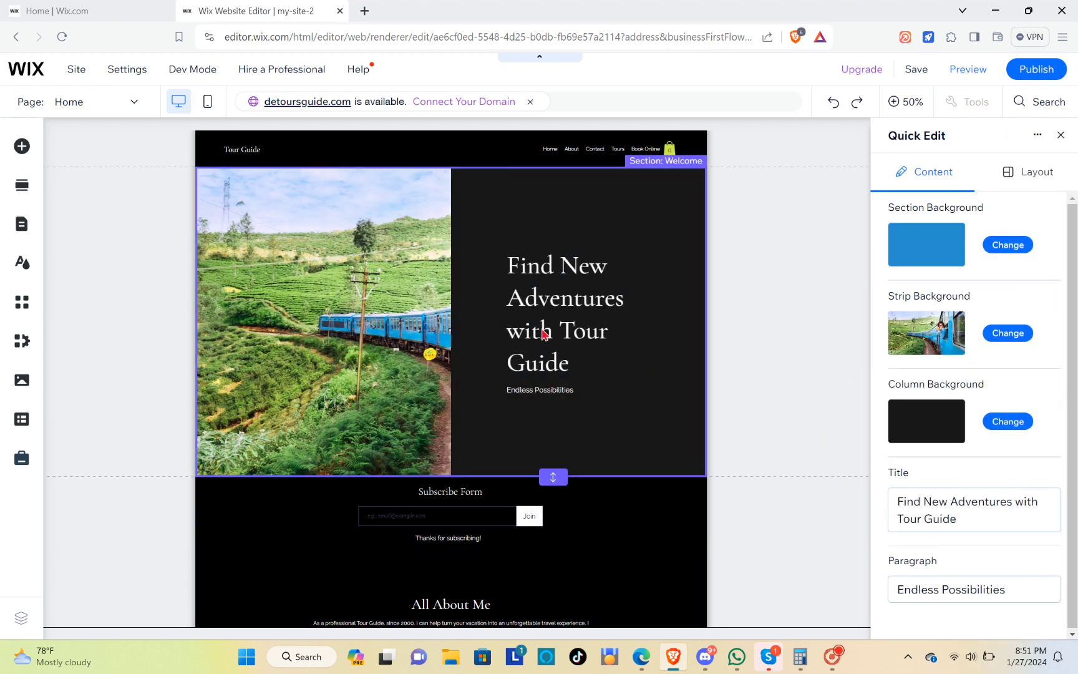
Step: Select the "All About Me" paragraph, review the AI Text Creator options for it, and close the creator without generating text
scroll(561, 343, down, 5)
click(458, 348)
click(458, 347)
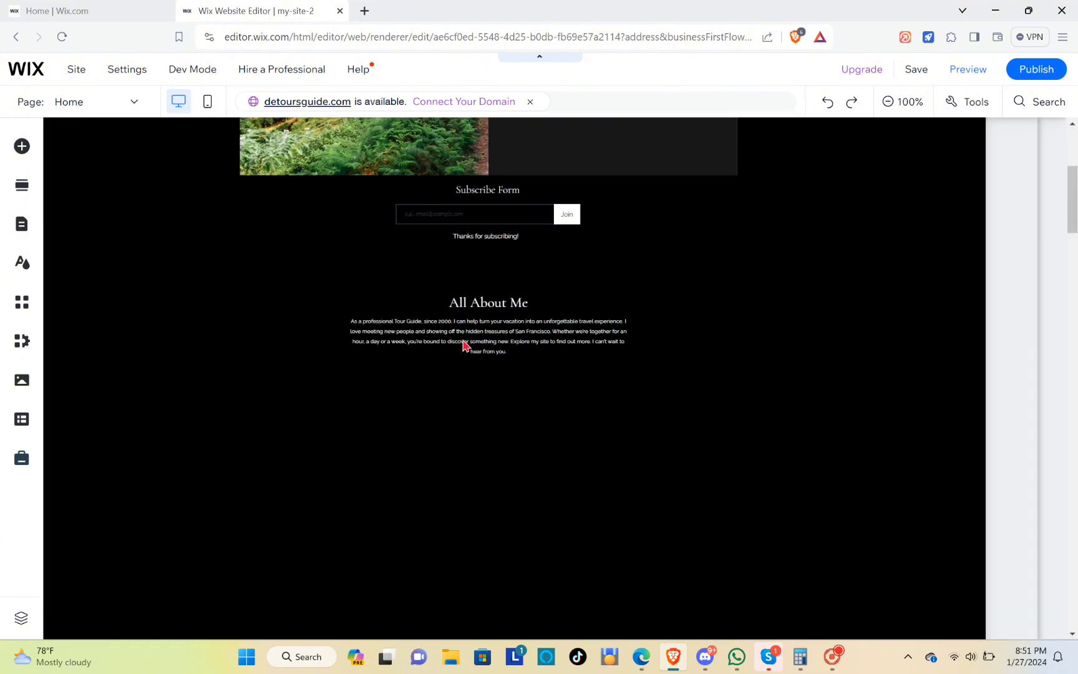
scroll(581, 460, up, 2)
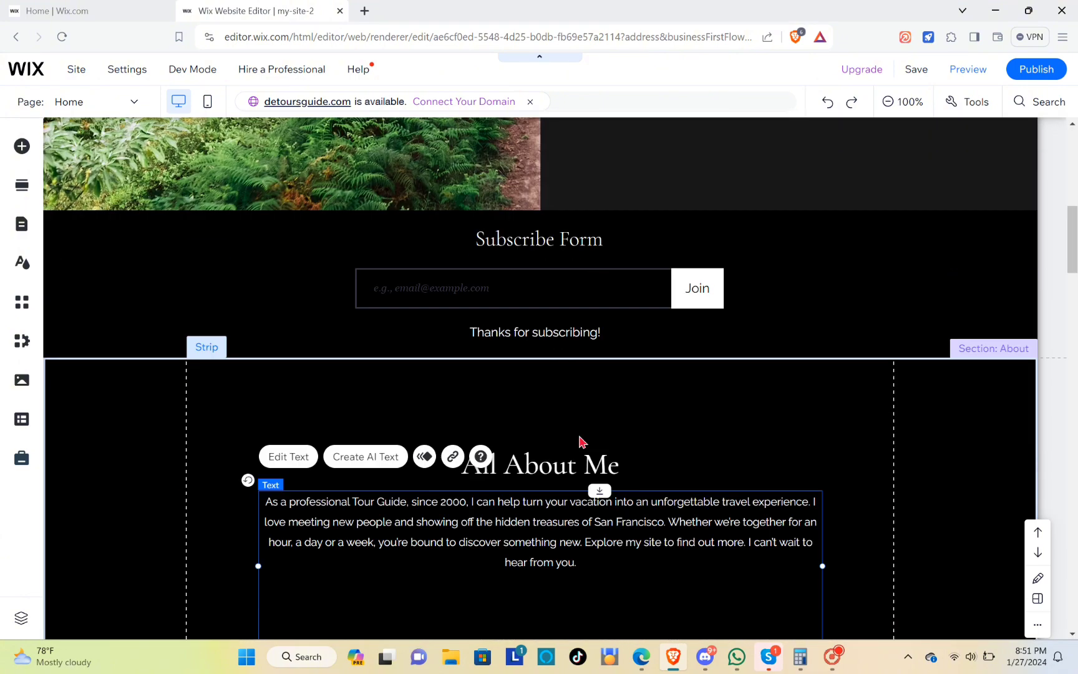
scroll(583, 456, down, 3)
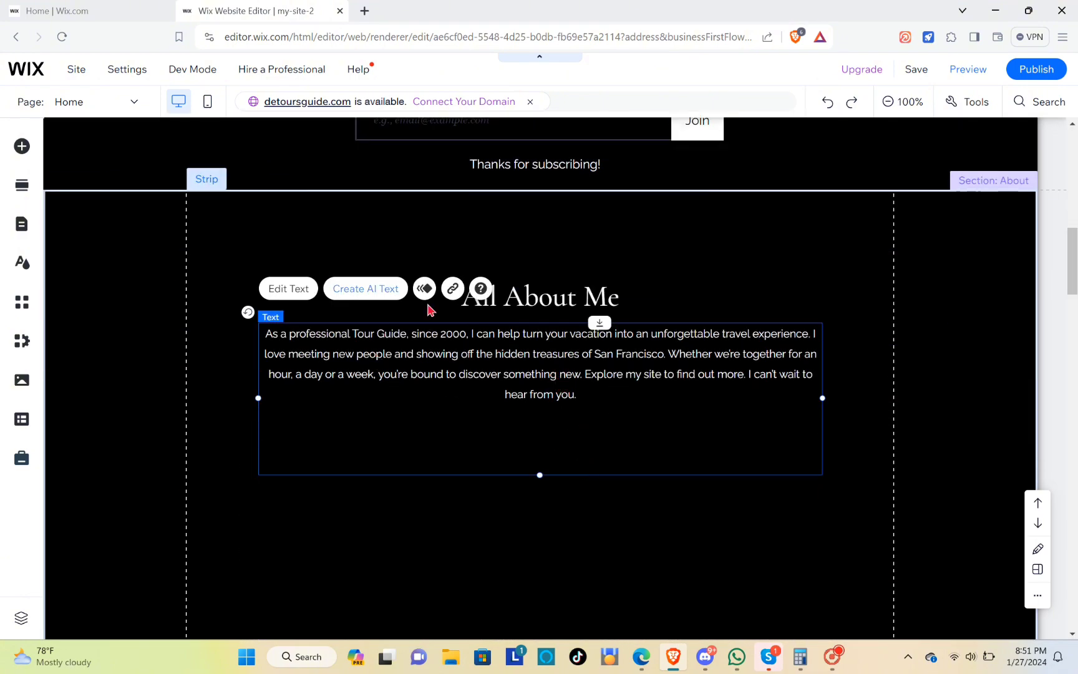
click(302, 290)
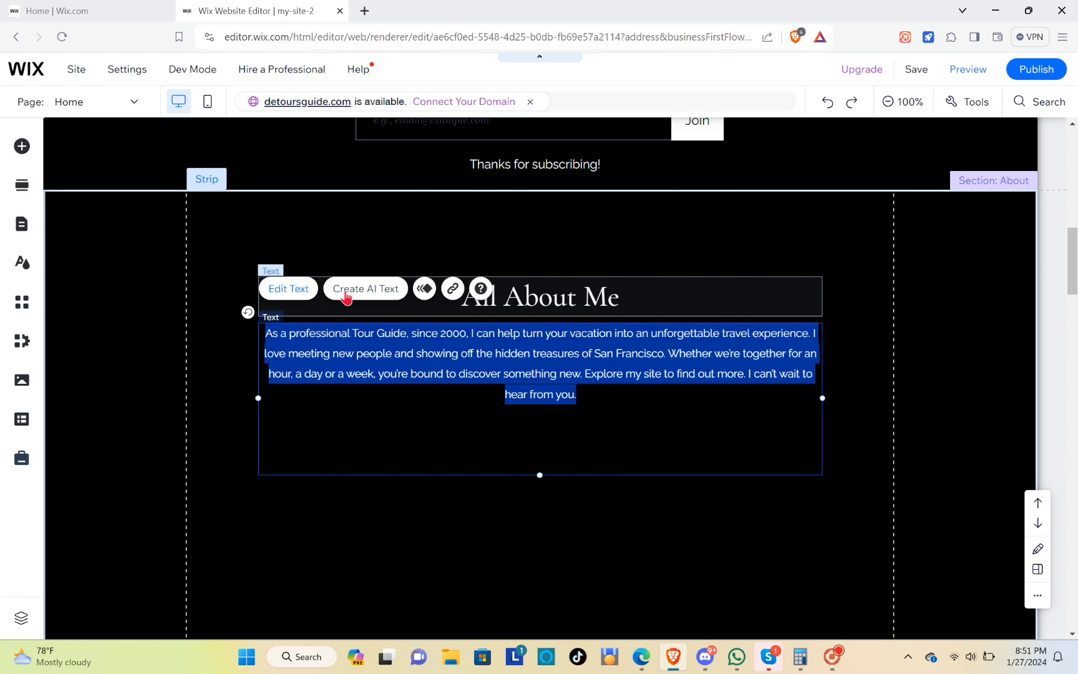
click(359, 289)
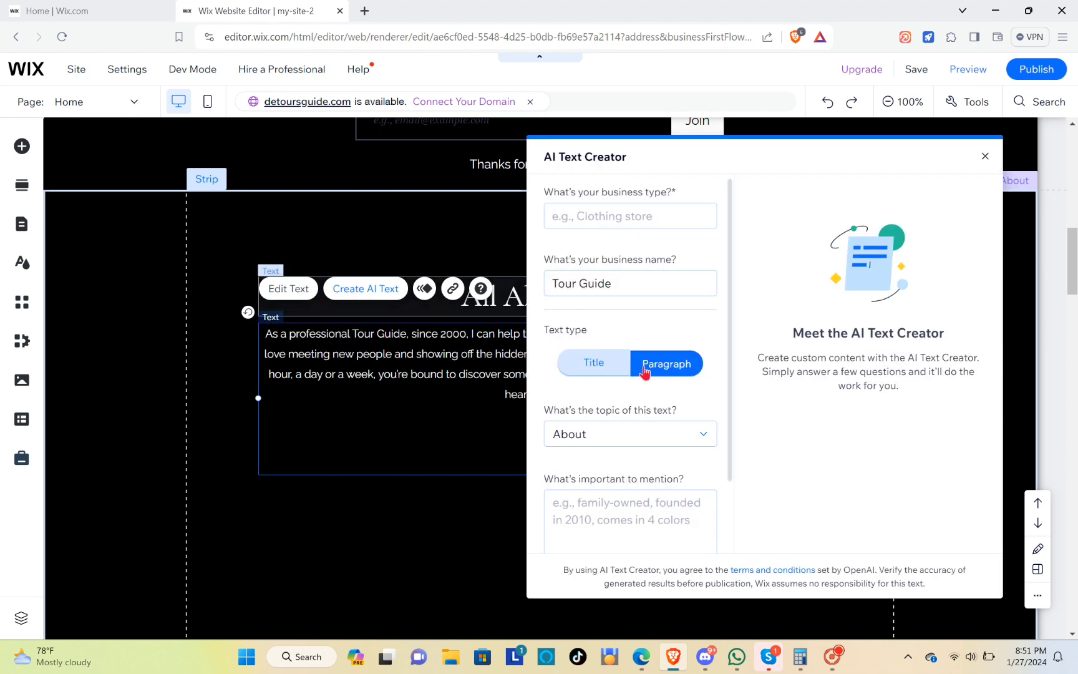
scroll(611, 430, down, 2)
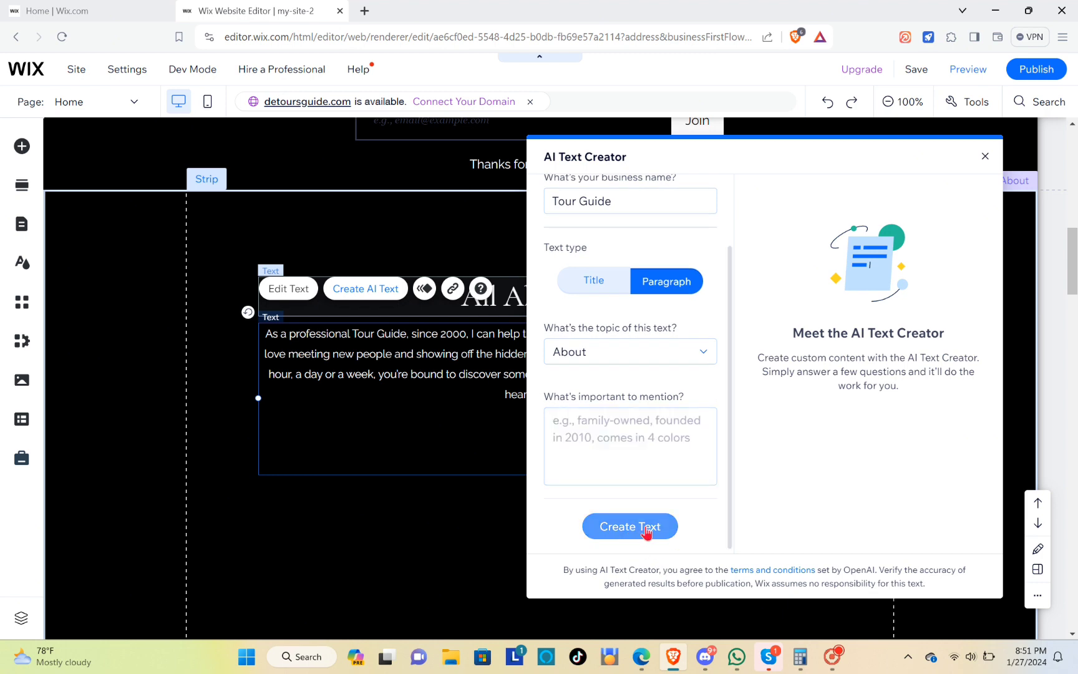
click(985, 157)
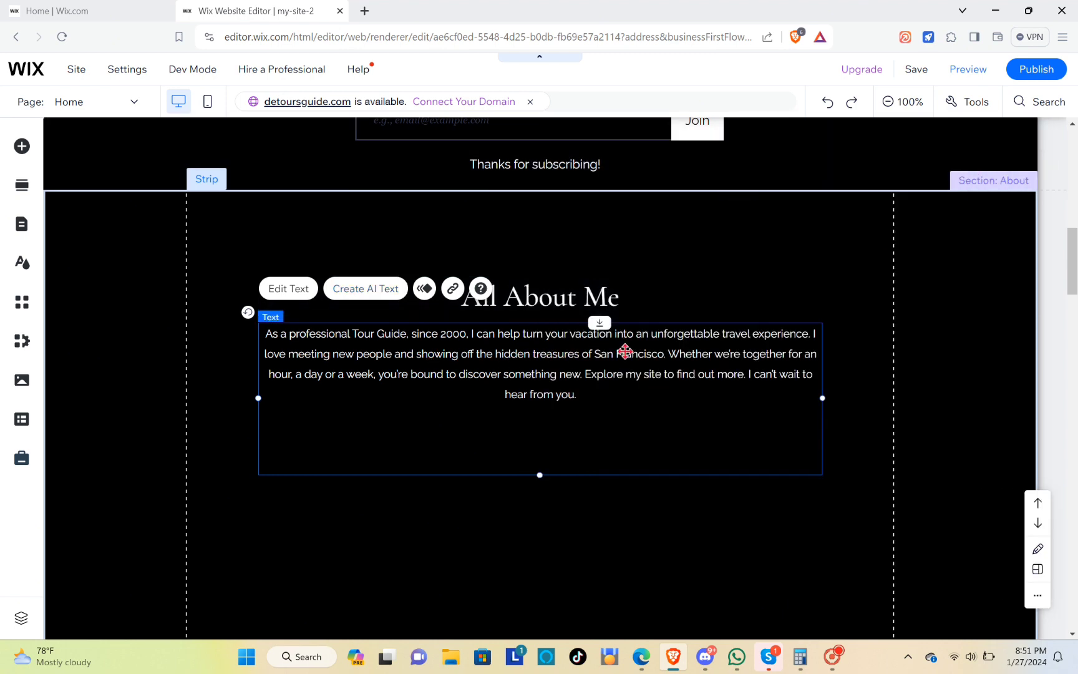
Step: Look over the remaining home page sections, from the subscribe form and Our Services down to the footer
scroll(741, 350, down, 3)
scroll(739, 342, up, 11)
scroll(702, 334, down, 16)
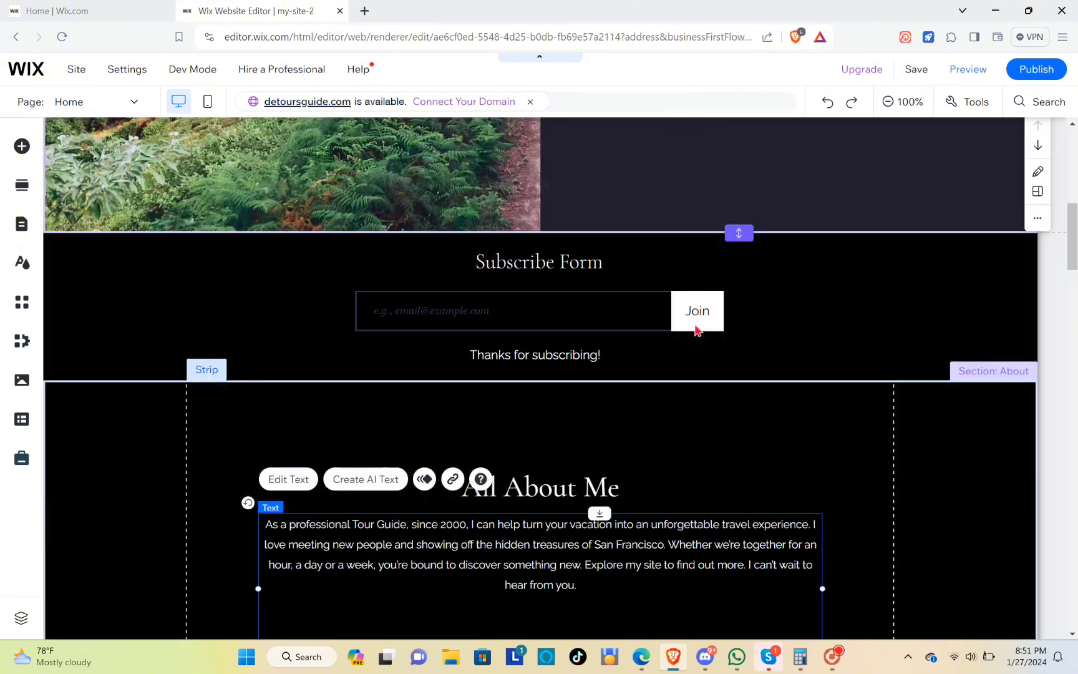
scroll(685, 340, down, 7)
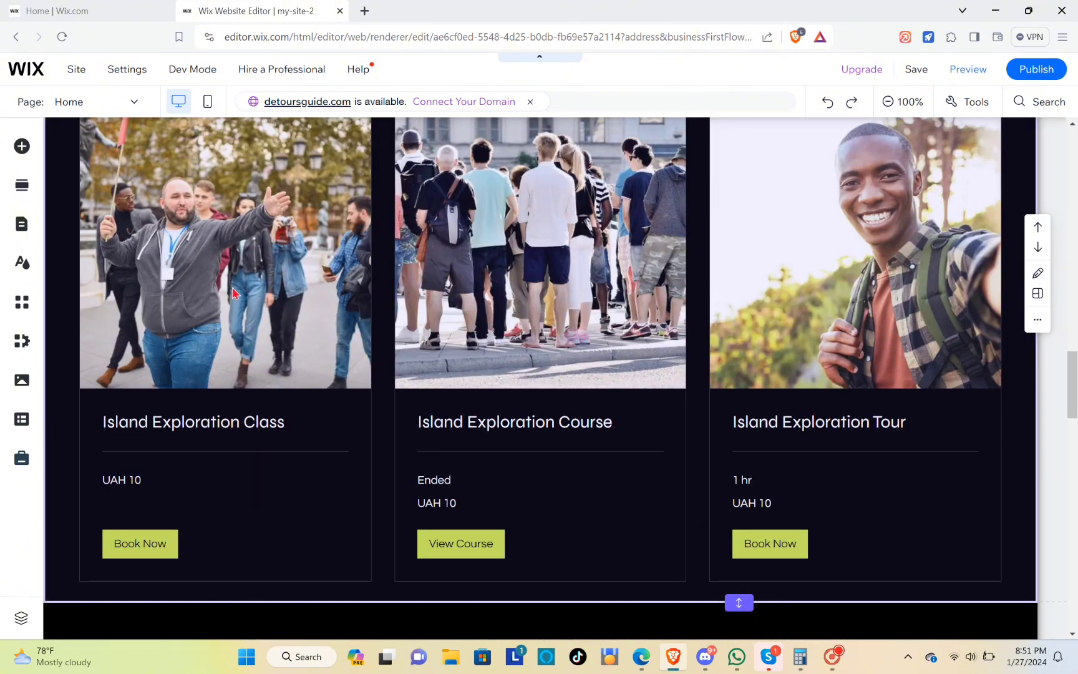
scroll(305, 370, up, 2)
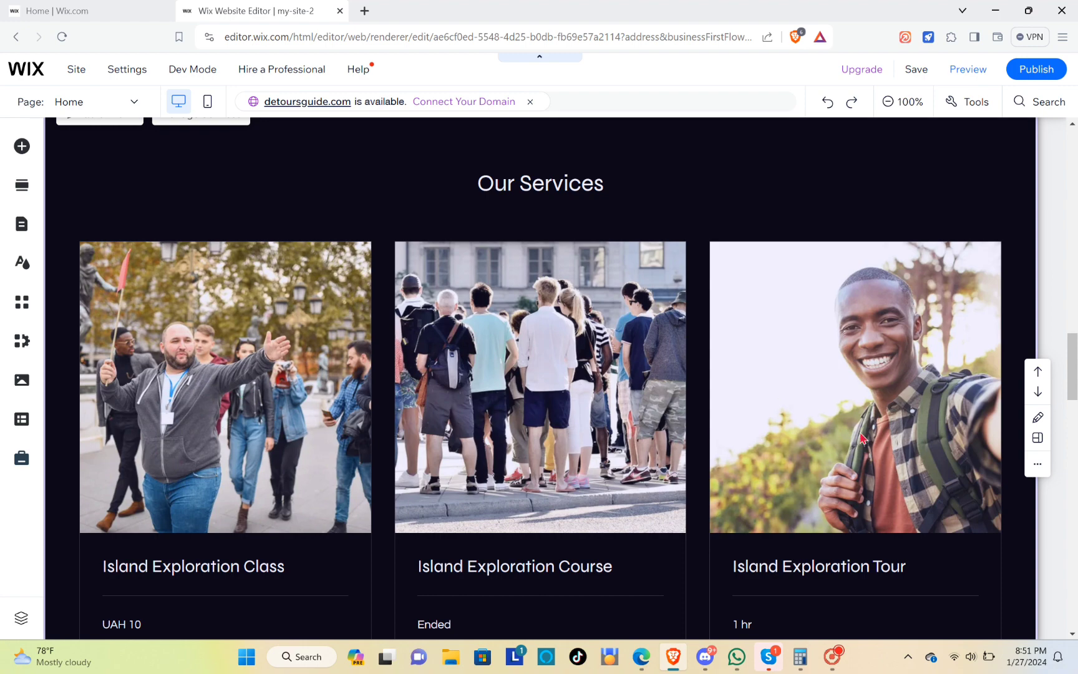
scroll(863, 439, down, 4)
scroll(482, 450, down, 6)
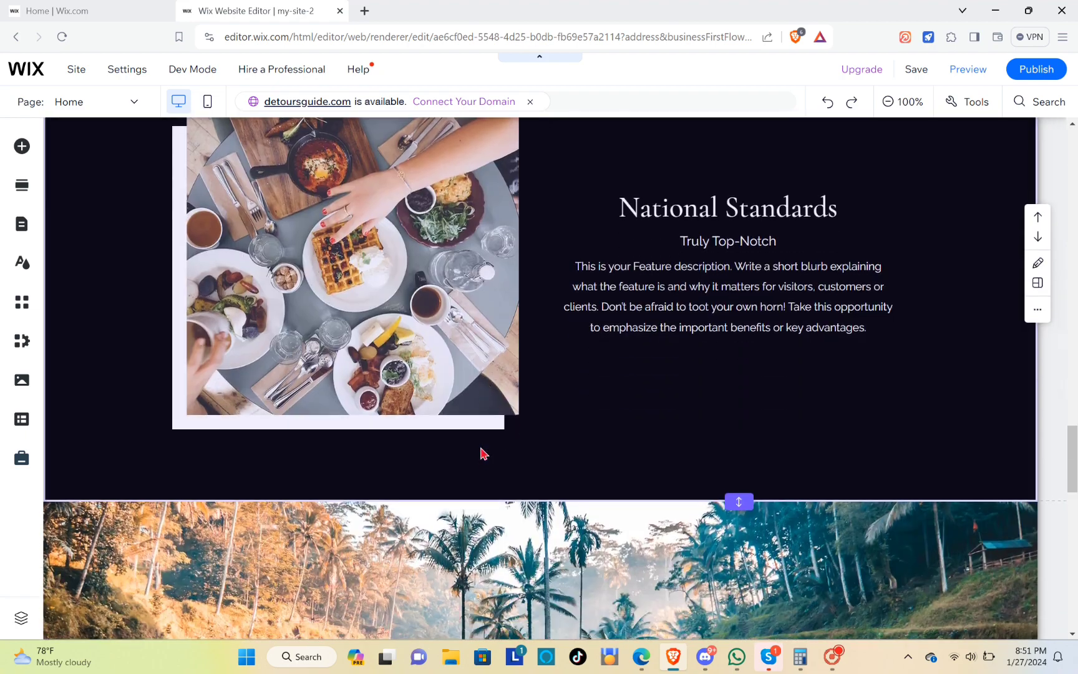
scroll(481, 450, up, 2)
scroll(553, 458, down, 9)
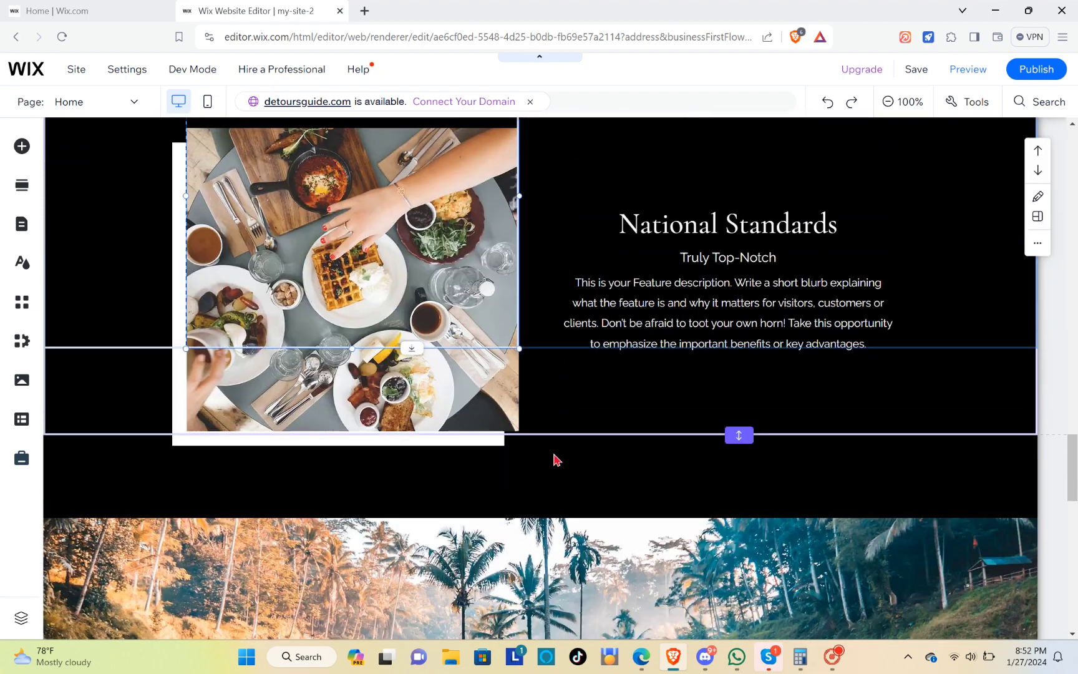
scroll(562, 437, down, 2)
scroll(568, 418, down, 7)
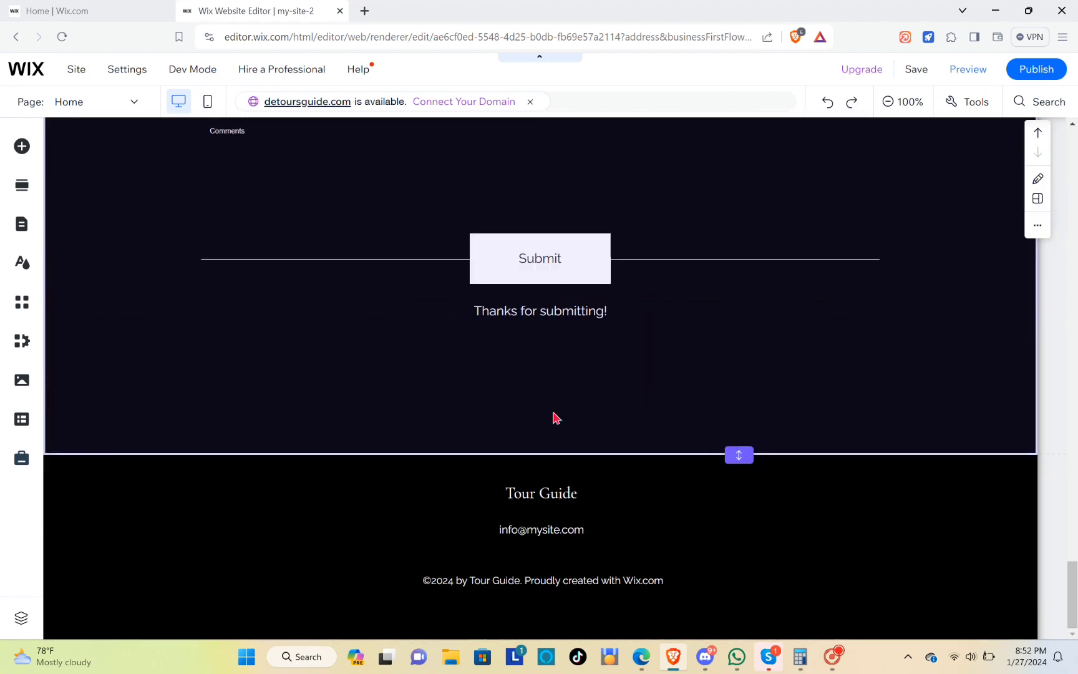
scroll(549, 419, up, 2)
Step: Preview the site and review the home page from the Welcome section down to the services
click(977, 75)
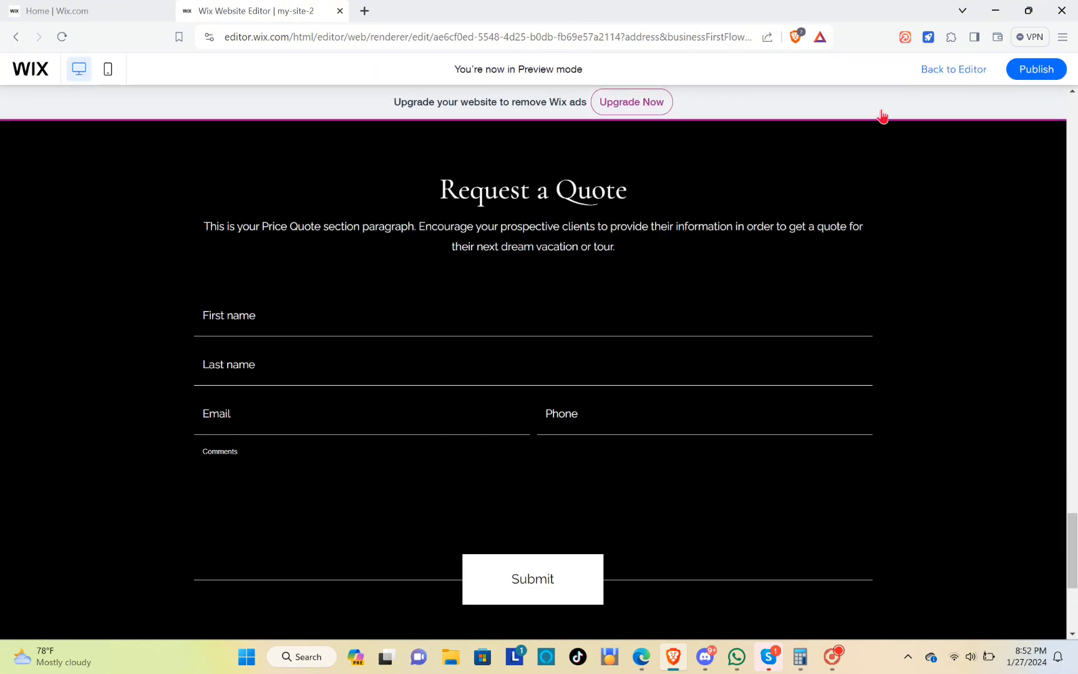
scroll(621, 330, up, 20)
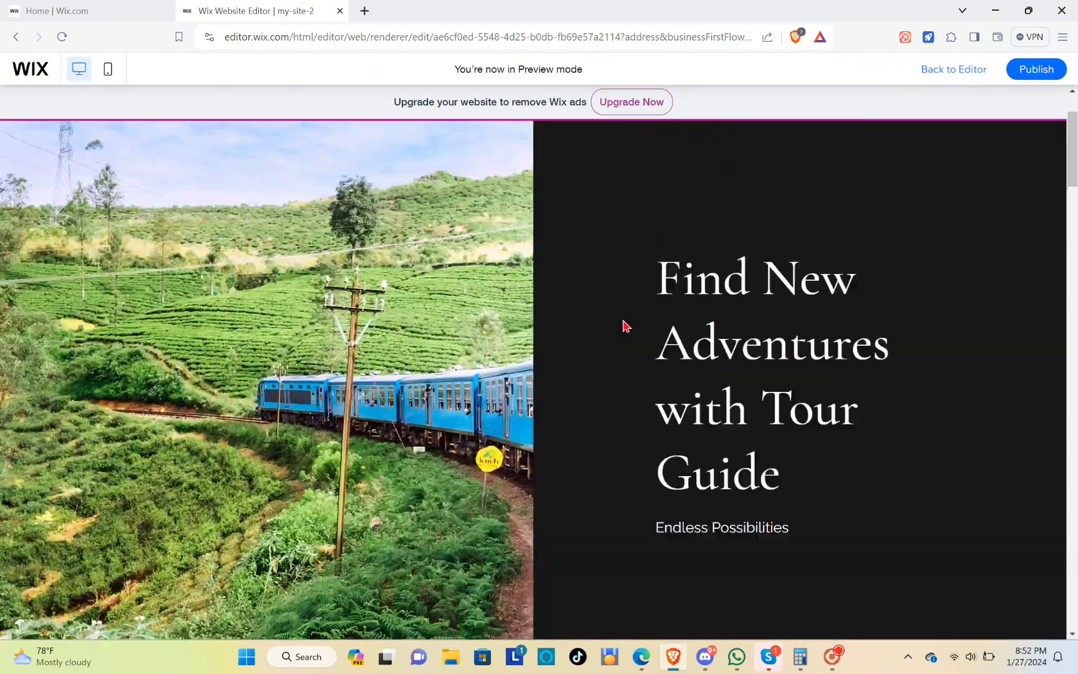
scroll(624, 325, down, 5)
scroll(625, 325, up, 10)
scroll(554, 330, down, 5)
scroll(480, 323, up, 5)
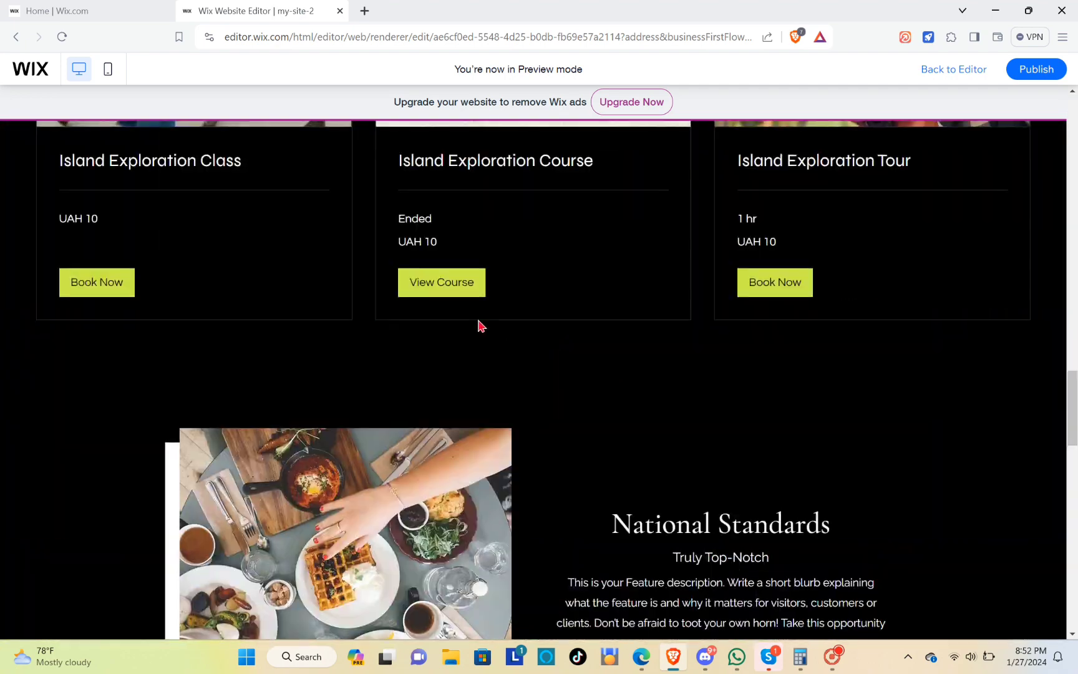
Step: Start booking the Island Exploration Class in the preview and examine its calendar, availability and service details
click(100, 284)
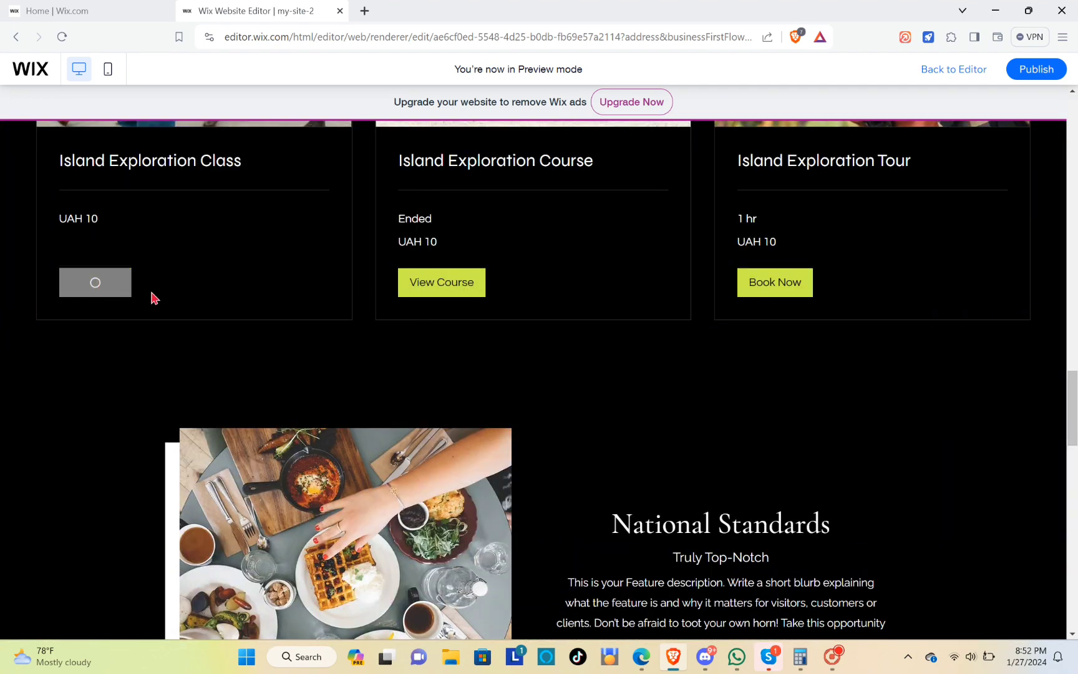
scroll(357, 342, down, 2)
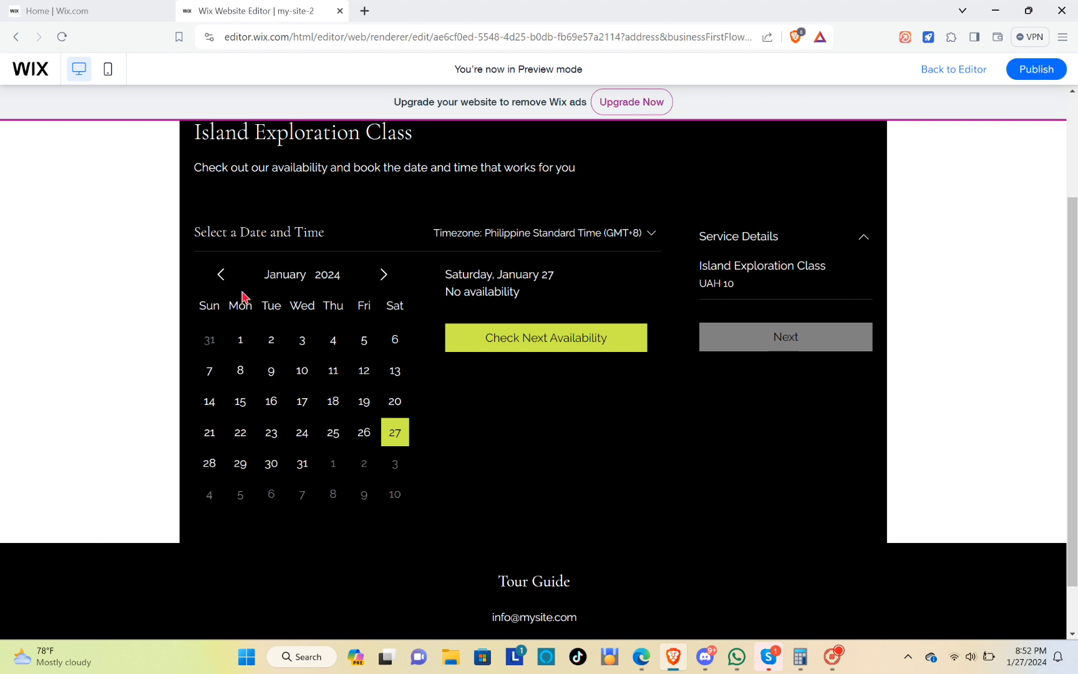
scroll(743, 344, down, 1)
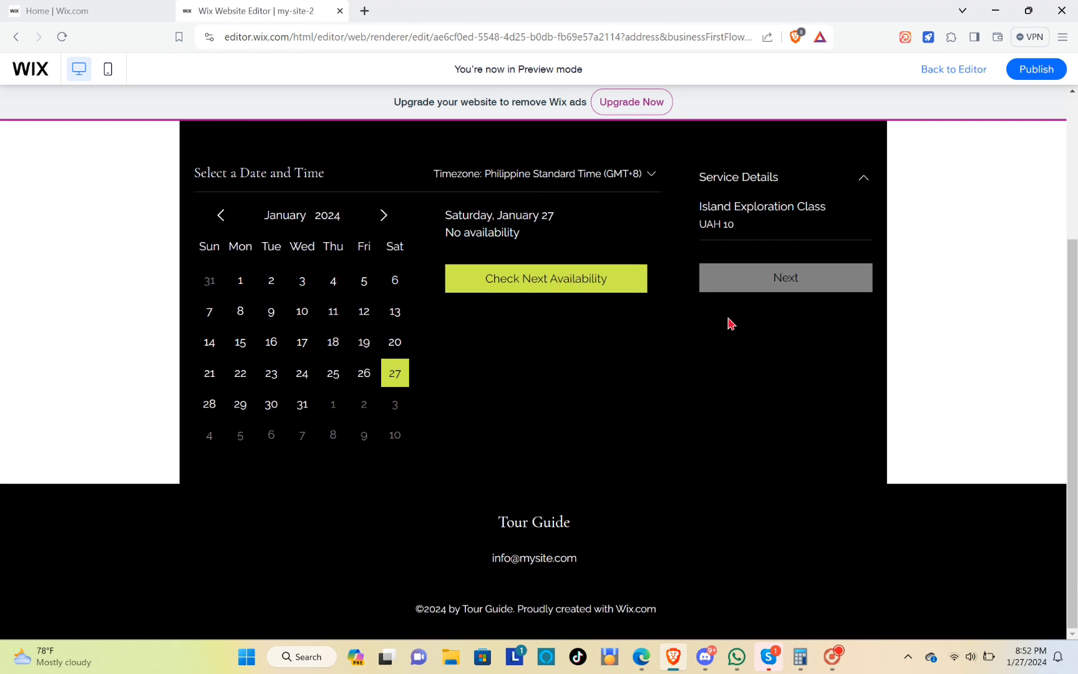
scroll(540, 309, up, 3)
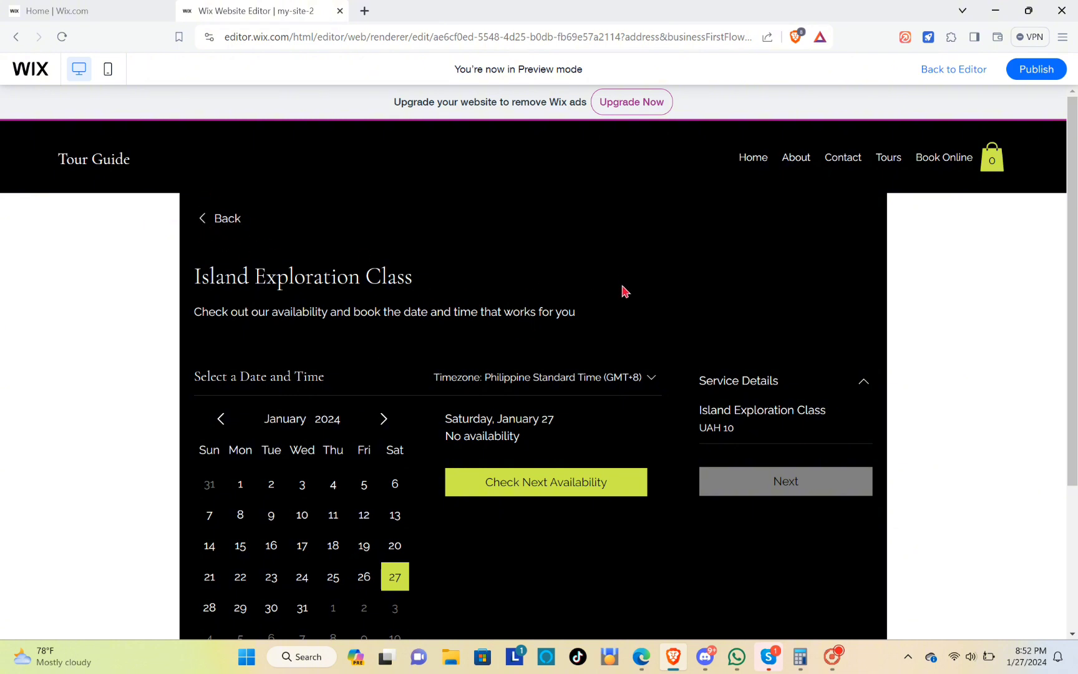
scroll(698, 318, down, 3)
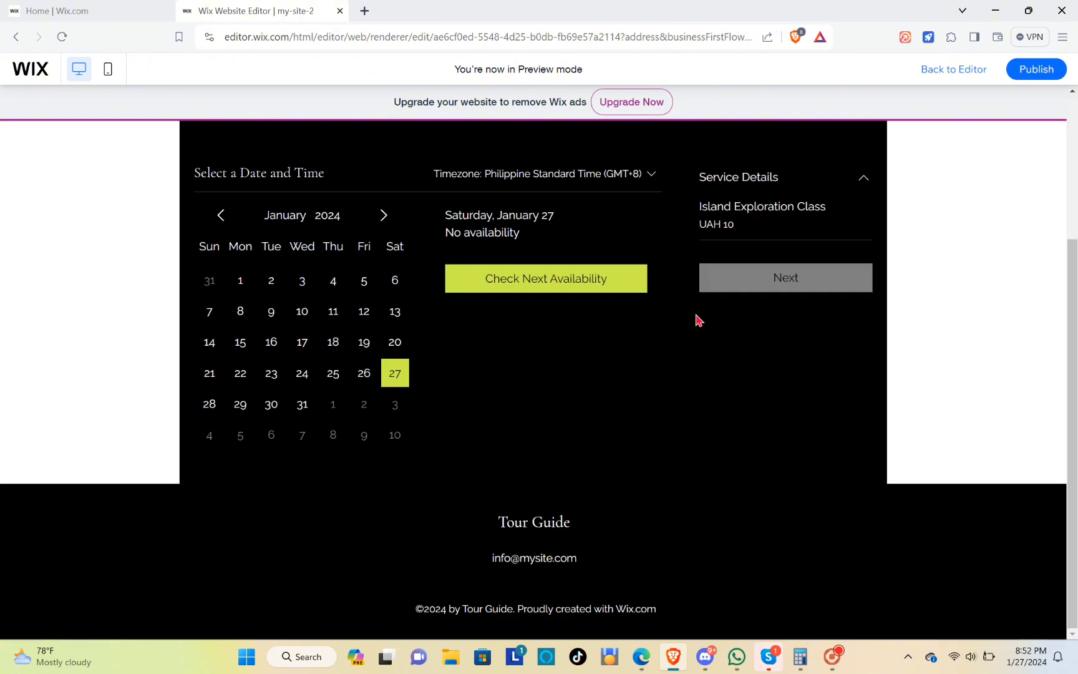
scroll(693, 321, up, 3)
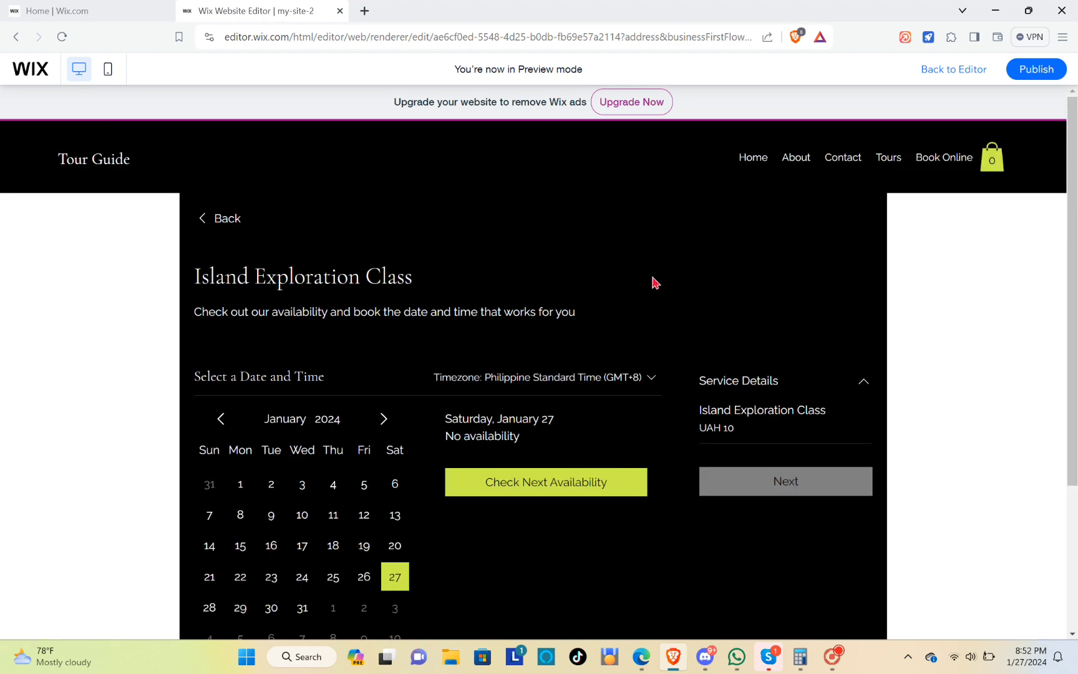